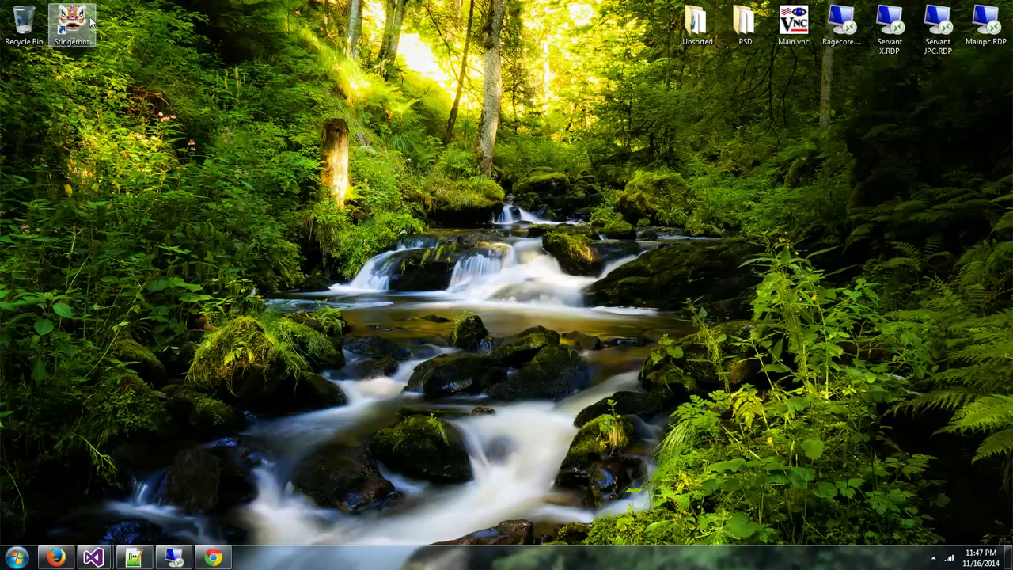
Launch Stingerbot from its desktop shortcut beside the VNC and RDP shortcuts
{"action": "double_click", "coordinate": [90, 34]}
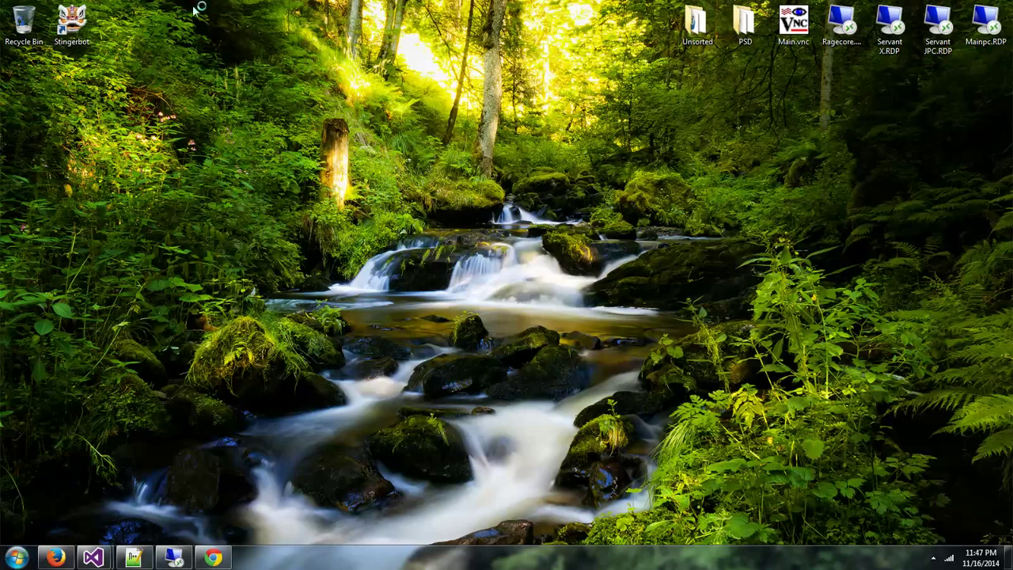
Open the Stingerbot window, position it, and point out the Bot username and Bot password fields
{"action": "double_click", "coordinate": [72, 25]}
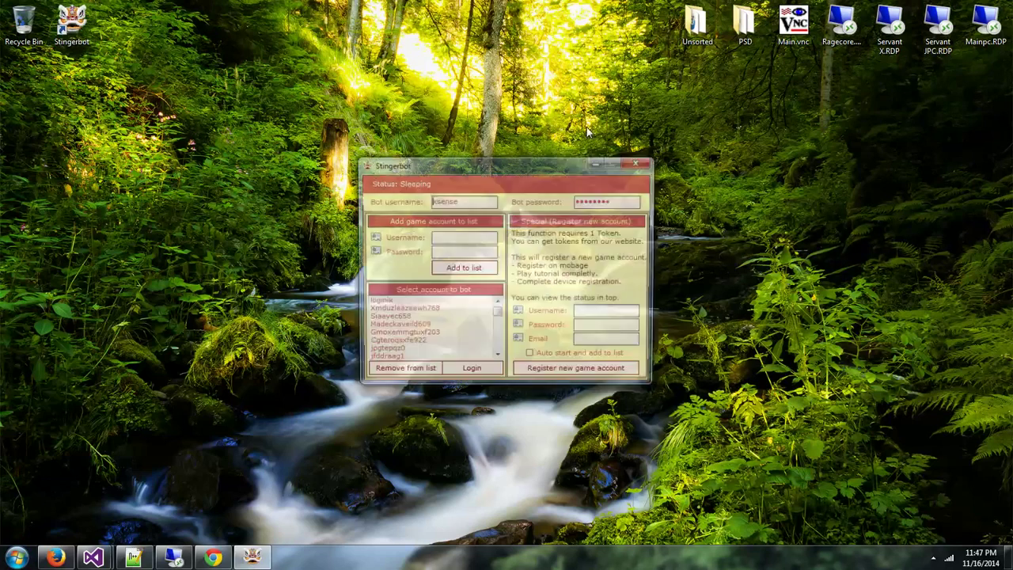
{"action": "mouse_move", "coordinate": [533, 164]}
{"action": "left_mouse_down"}
{"action": "mouse_move", "coordinate": [450, 174]}
{"action": "mouse_move", "coordinate": [546, 143]}
{"action": "mouse_move", "coordinate": [537, 166]}
{"action": "left_mouse_up"}
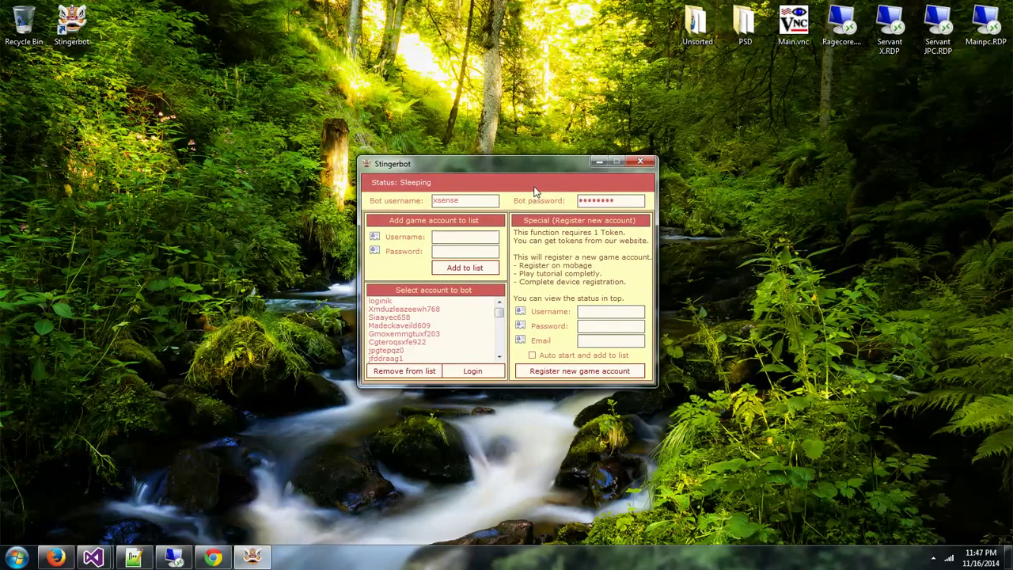
{"action": "left_click_drag", "start_coordinate": [472, 197], "coordinate": [356, 201]}
{"action": "left_click", "coordinate": [587, 199]}
{"action": "double_click", "coordinate": [587, 199]}
{"action": "left_click", "coordinate": [444, 237]}
Enter the new game account's username, password and e-mail address in the registration panel
{"action": "mouse_move", "coordinate": [557, 167]}
{"action": "left_mouse_down"}
{"action": "mouse_move", "coordinate": [587, 162]}
{"action": "mouse_move", "coordinate": [556, 155]}
{"action": "left_mouse_up"}
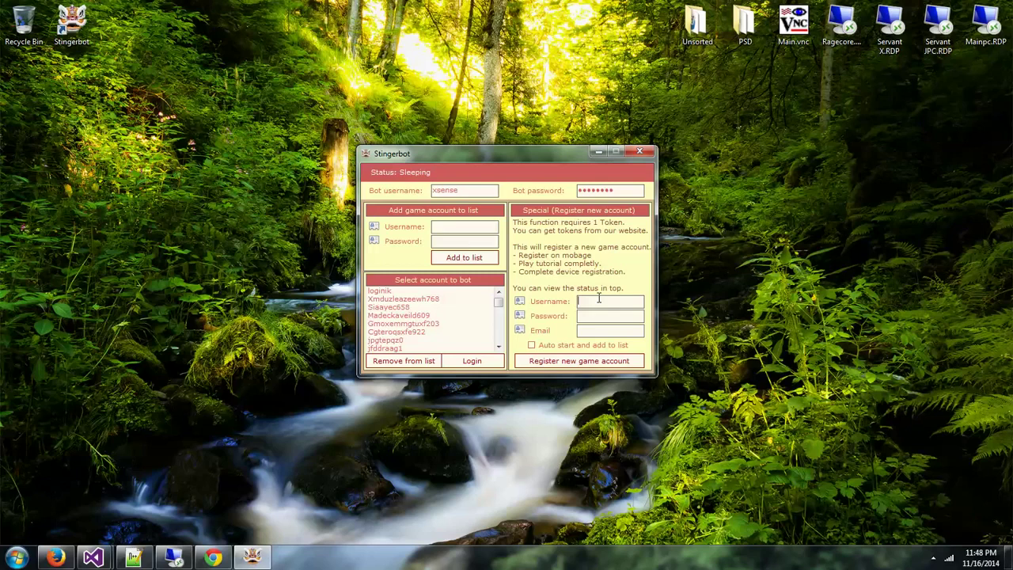
{"action": "key", "text": "Tab"}
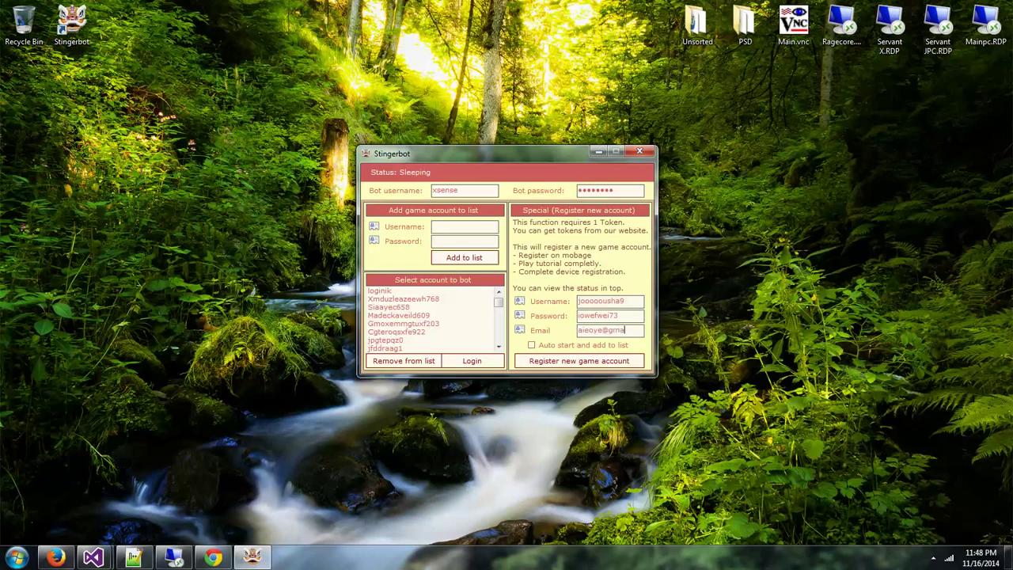
Submit the new game account for registration and move the window aside
{"action": "left_click", "coordinate": [586, 363]}
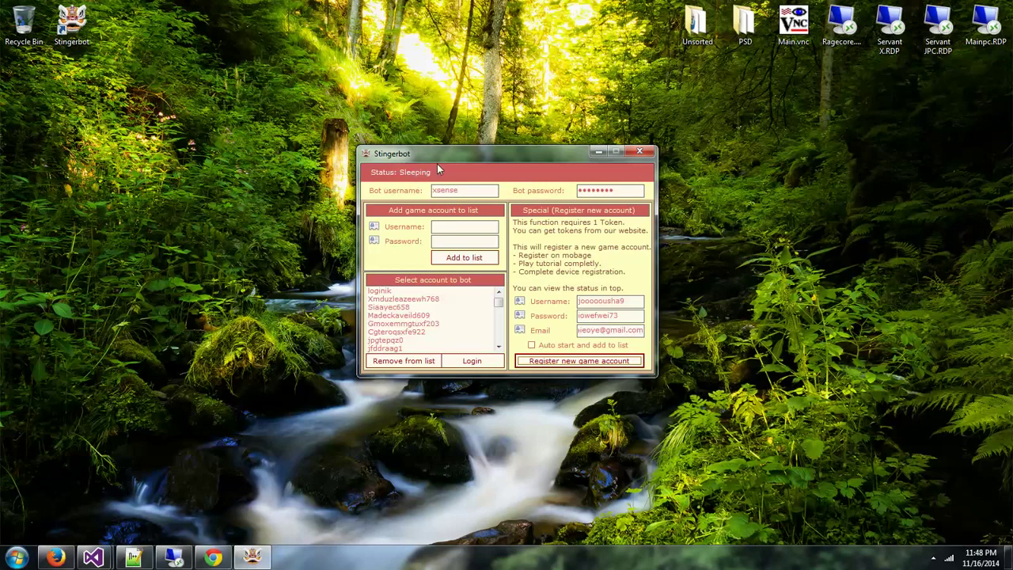
{"action": "mouse_move", "coordinate": [447, 154]}
{"action": "left_mouse_down"}
{"action": "mouse_move", "coordinate": [457, 154]}
{"action": "mouse_move", "coordinate": [444, 153]}
{"action": "left_mouse_up"}
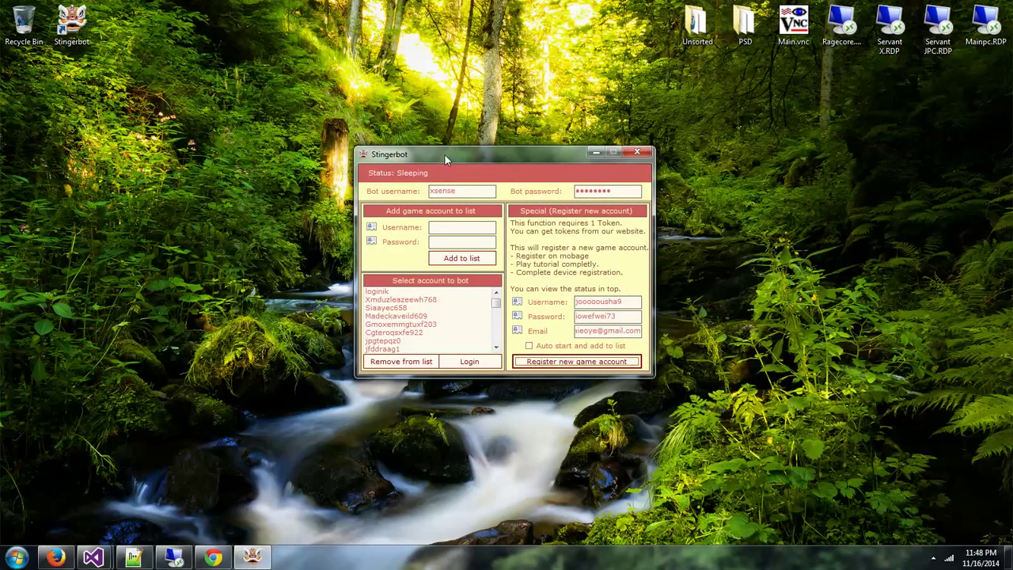
{"action": "left_click_drag", "start_coordinate": [438, 163], "coordinate": [425, 182]}
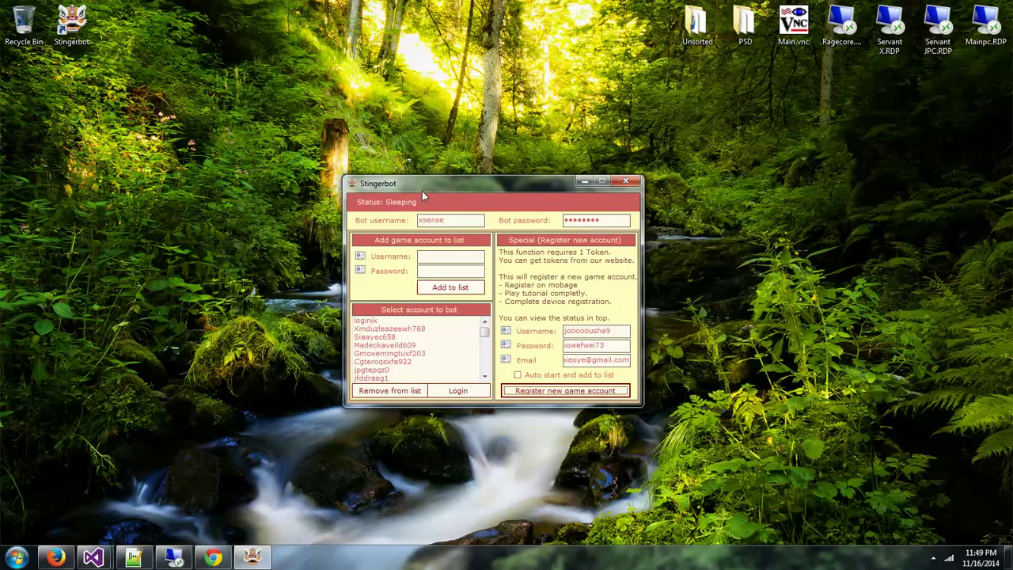
{"action": "left_click_drag", "start_coordinate": [422, 190], "coordinate": [658, 216]}
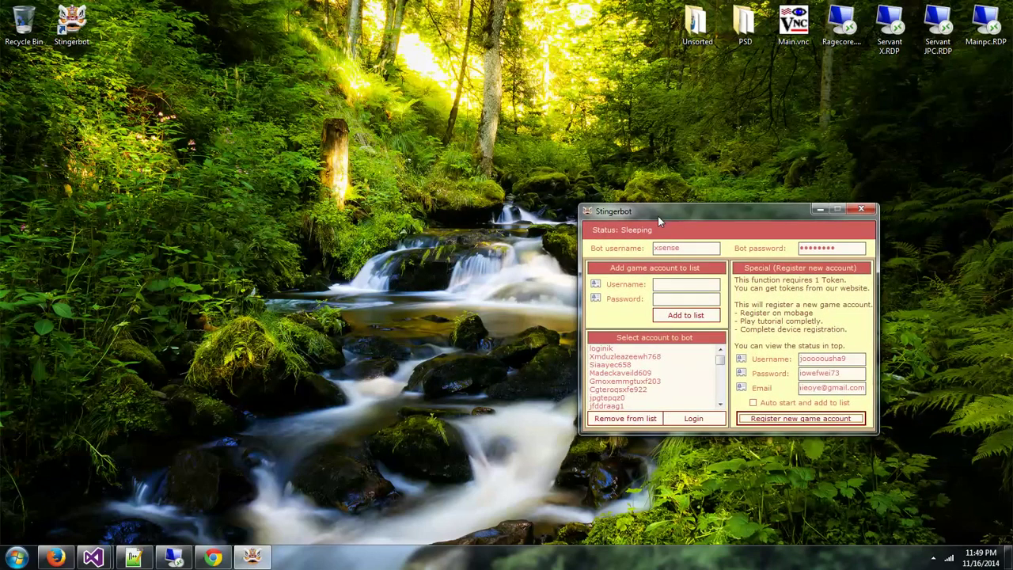
Wait through the tutorial and device registration until the status says the new account is ready
{"action": "left_click", "coordinate": [812, 373]}
{"action": "double_click", "coordinate": [815, 373]}
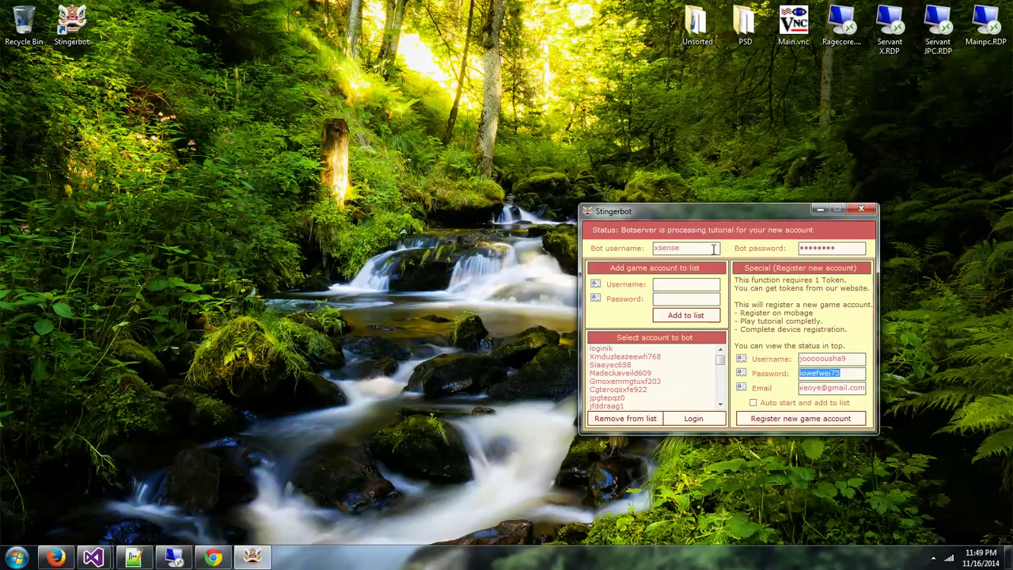
{"action": "left_click_drag", "start_coordinate": [677, 212], "coordinate": [492, 204]}
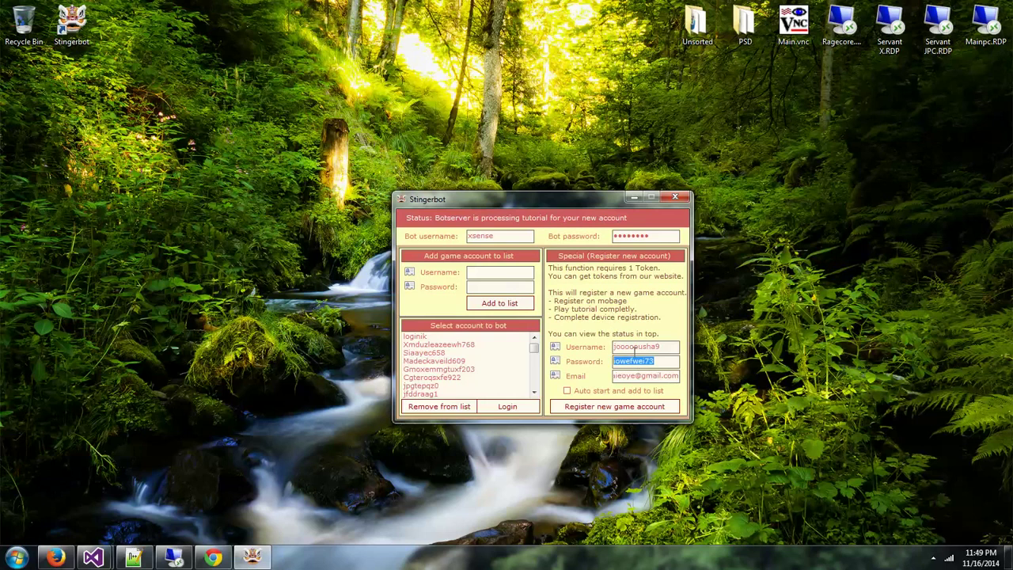
{"action": "left_click_drag", "start_coordinate": [465, 201], "coordinate": [426, 191]}
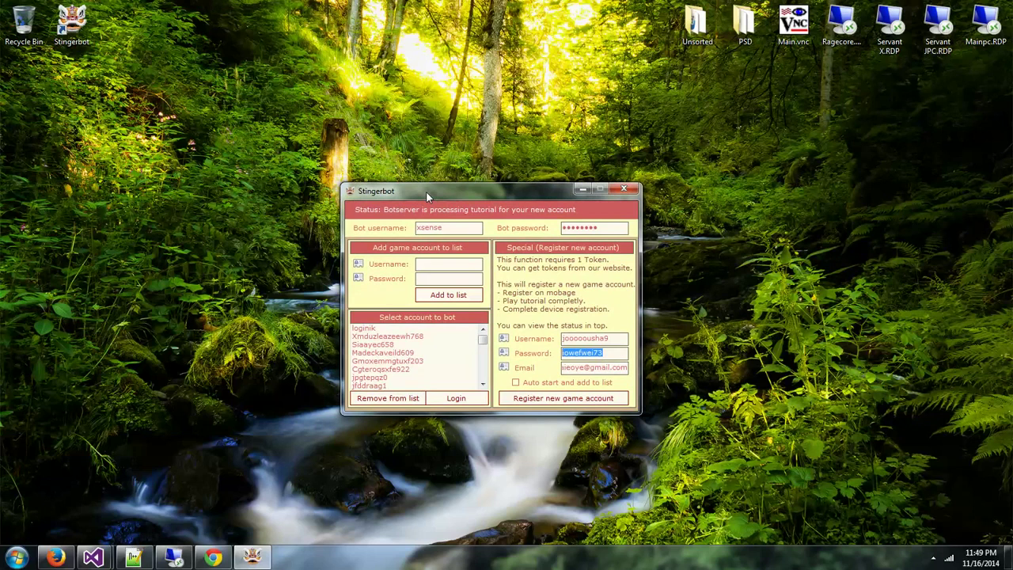
{"action": "left_click_drag", "start_coordinate": [426, 190], "coordinate": [434, 192]}
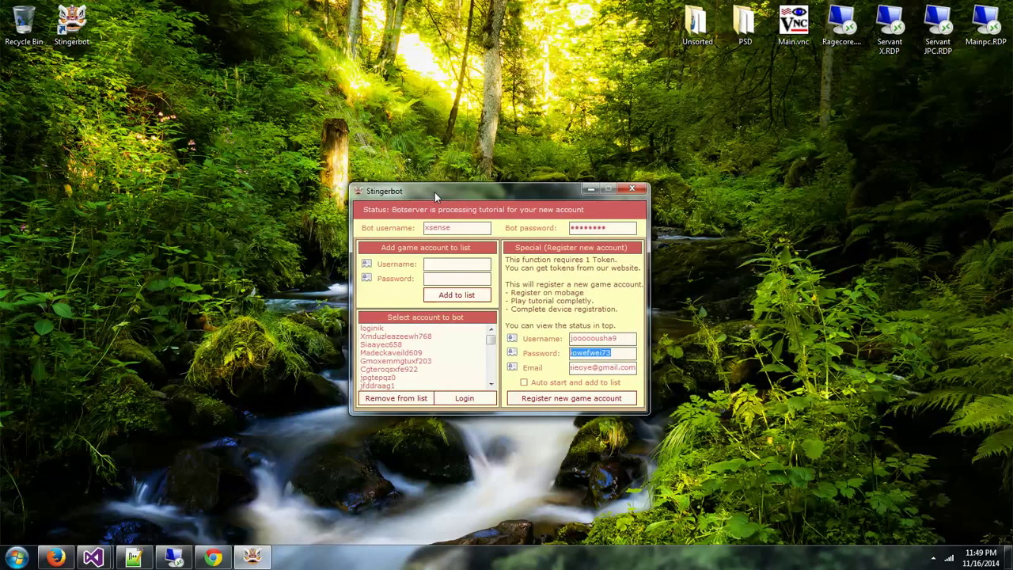
{"action": "left_click", "coordinate": [480, 229]}
{"action": "left_click_drag", "start_coordinate": [478, 192], "coordinate": [457, 192]}
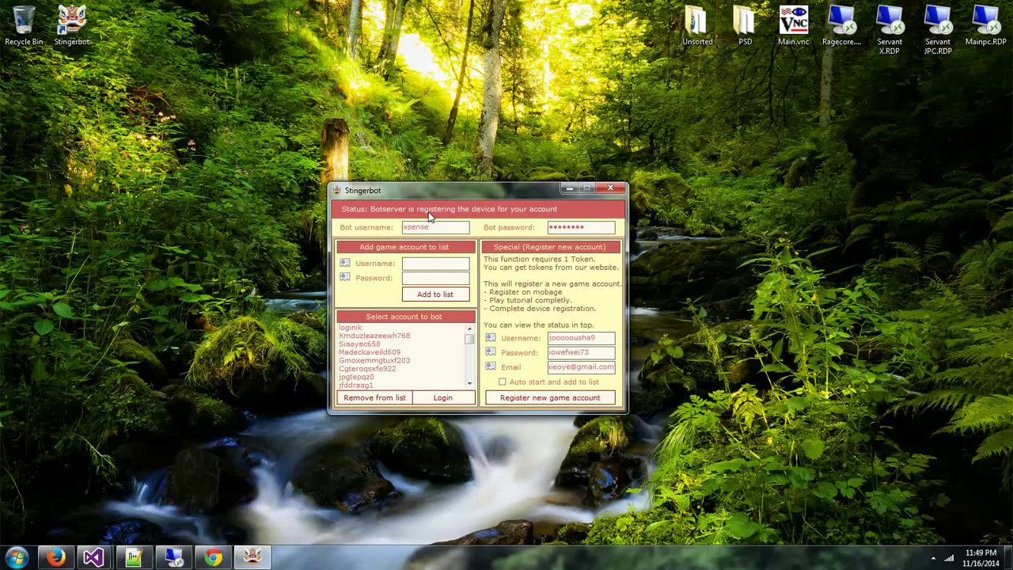
{"action": "left_click_drag", "start_coordinate": [436, 191], "coordinate": [447, 189]}
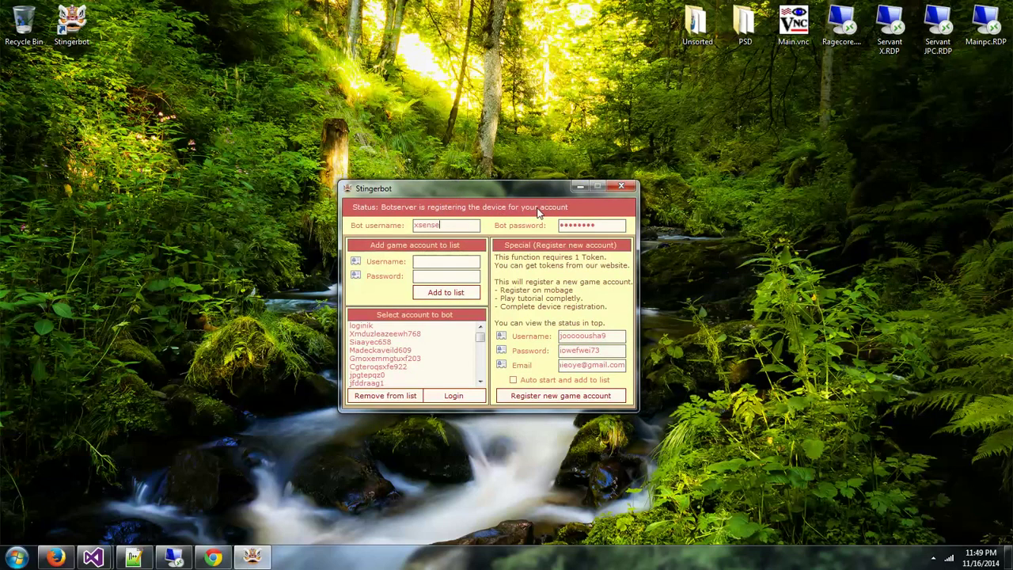
{"action": "left_click_drag", "start_coordinate": [512, 188], "coordinate": [504, 188]}
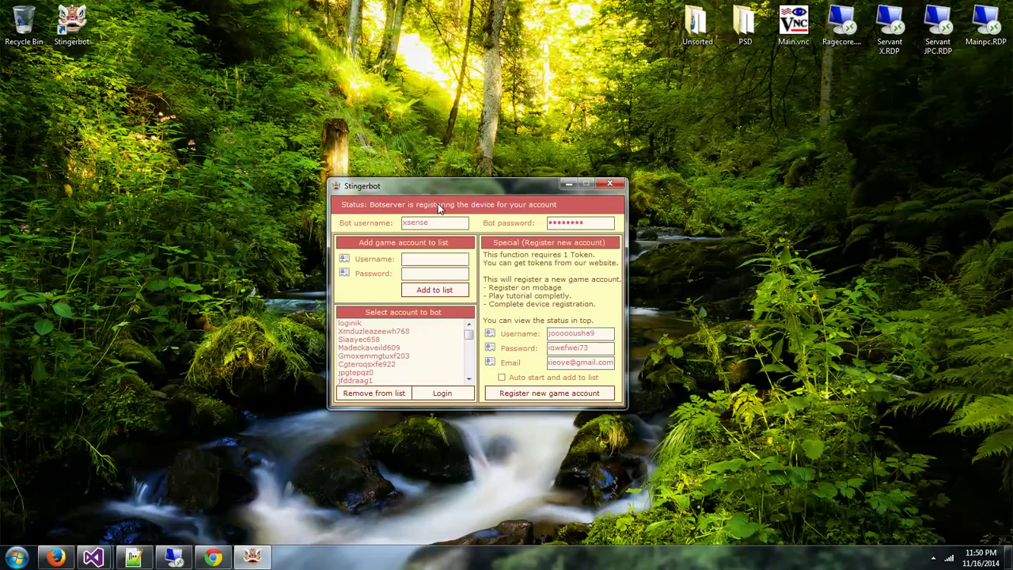
{"action": "left_click_drag", "start_coordinate": [447, 190], "coordinate": [459, 202]}
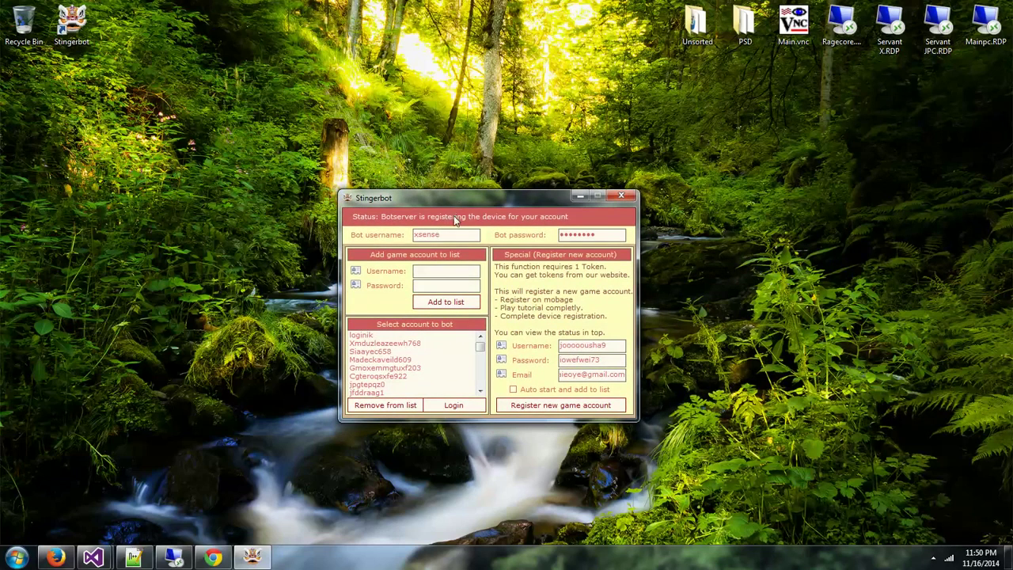
{"action": "left_click_drag", "start_coordinate": [465, 200], "coordinate": [457, 191]}
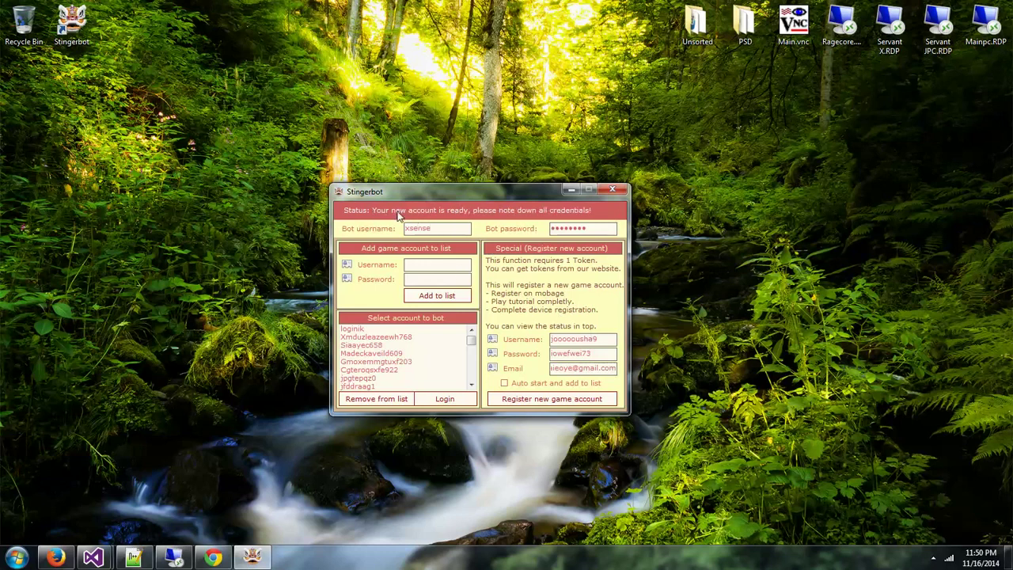
Copy the new account's username into the add-account Username field
{"action": "double_click", "coordinate": [580, 338]}
{"action": "right_click", "coordinate": [580, 339]}
{"action": "left_click", "coordinate": [609, 380]}
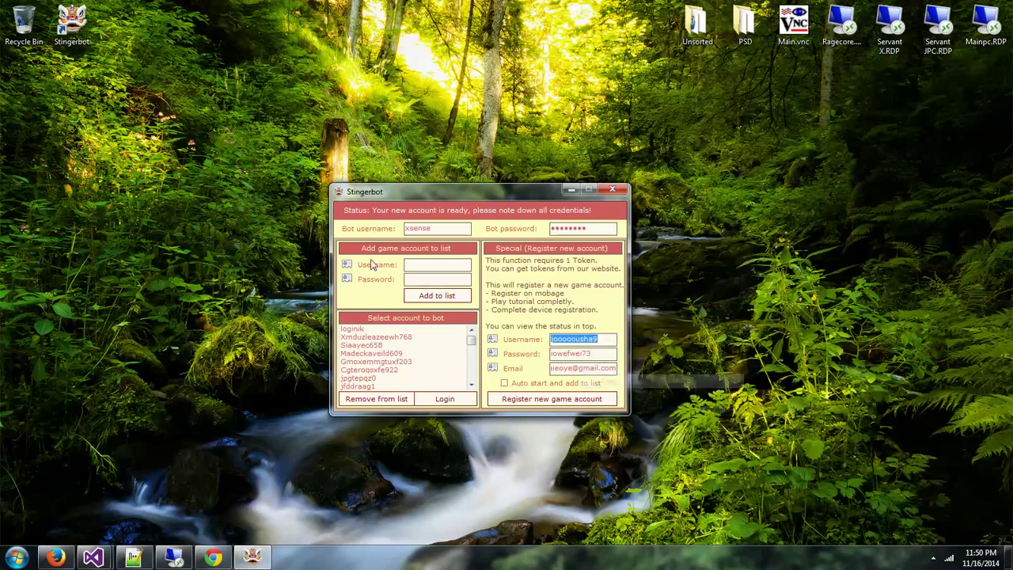
{"action": "right_click", "coordinate": [427, 264]}
{"action": "left_click", "coordinate": [451, 312]}
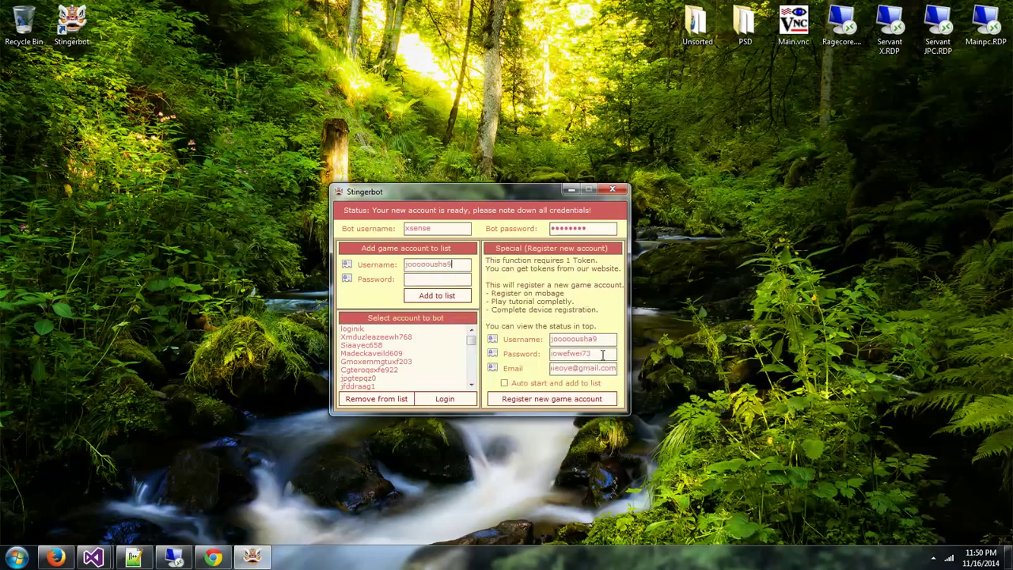
Copy the new account's password into the add-account Password field
{"action": "double_click", "coordinate": [592, 353]}
{"action": "right_click", "coordinate": [581, 354]}
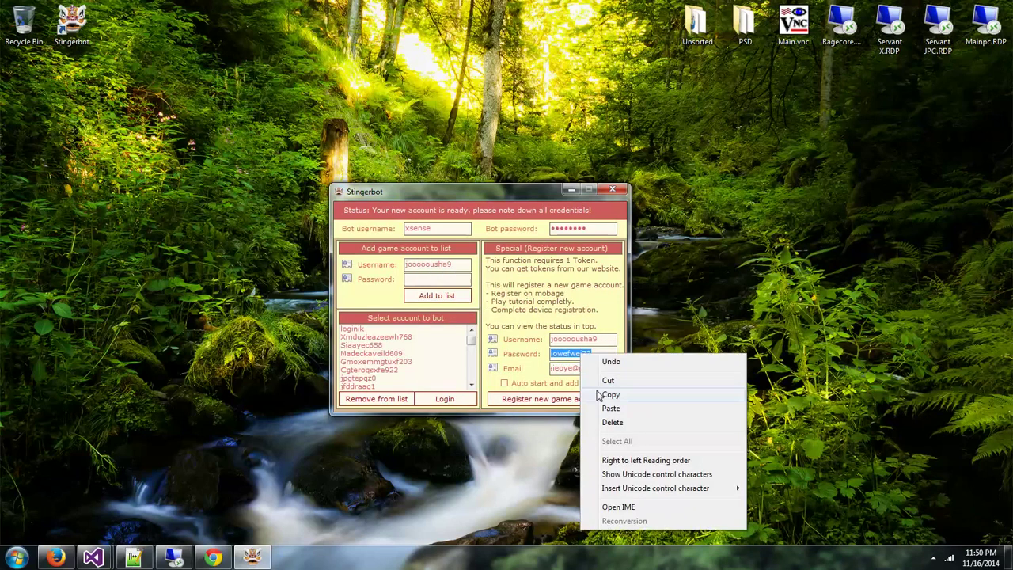
{"action": "left_click", "coordinate": [588, 389]}
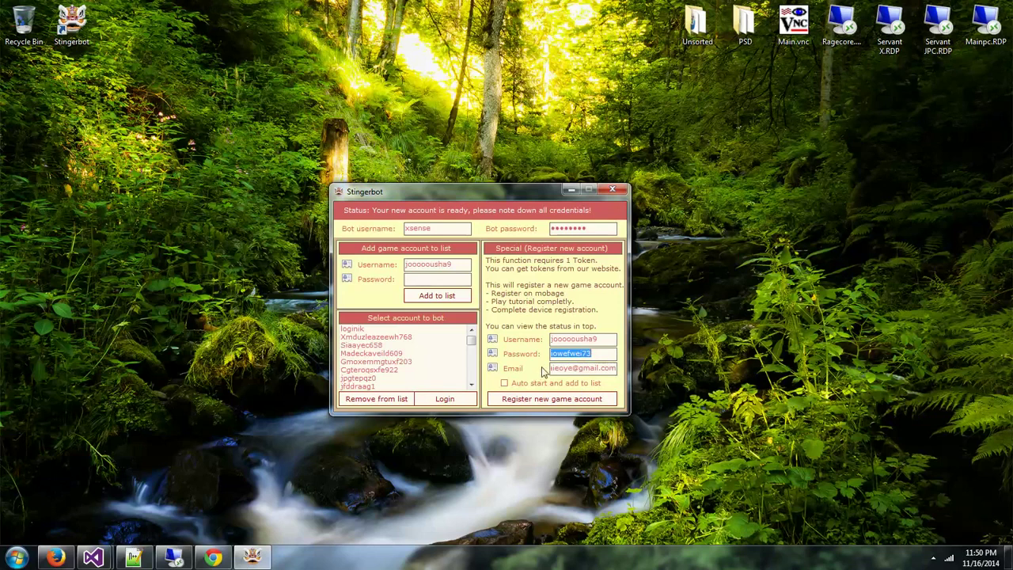
{"action": "left_click_drag", "start_coordinate": [552, 369], "coordinate": [660, 370]}
{"action": "left_click", "coordinate": [575, 351]}
{"action": "right_click", "coordinate": [460, 279]}
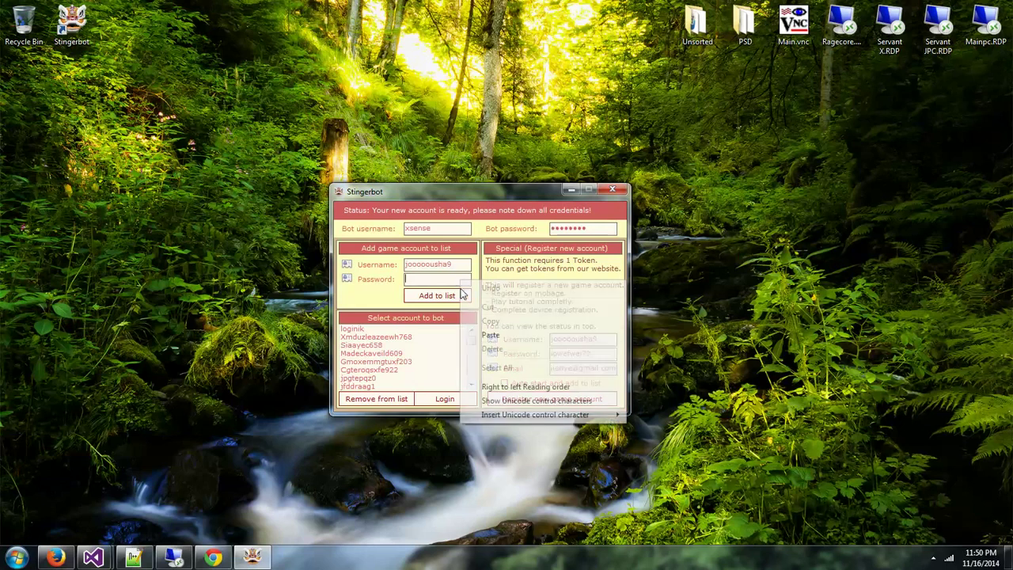
{"action": "left_click", "coordinate": [492, 333]}
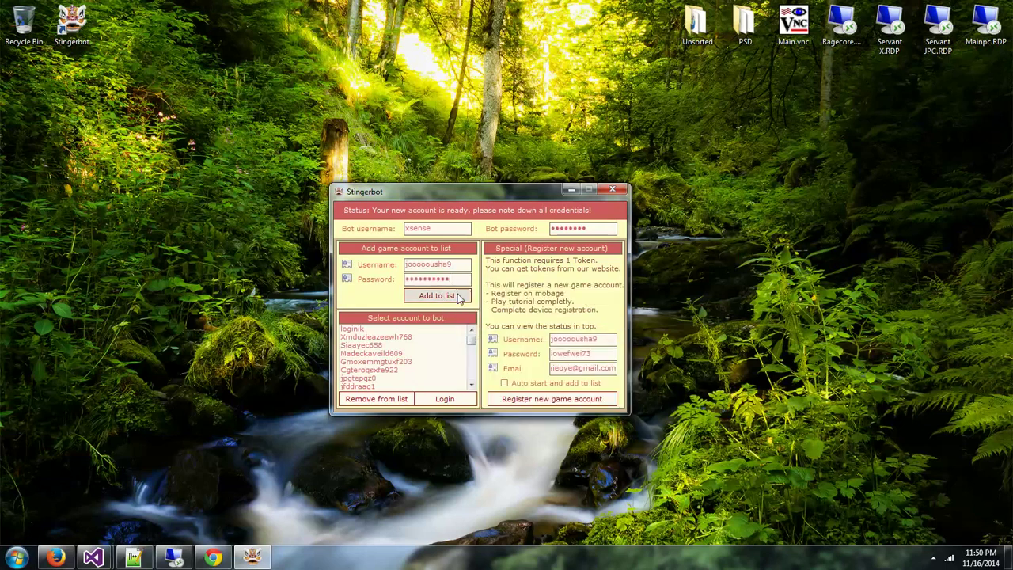
Add the account to the bot's list and select the new entry
{"action": "left_click", "coordinate": [444, 295]}
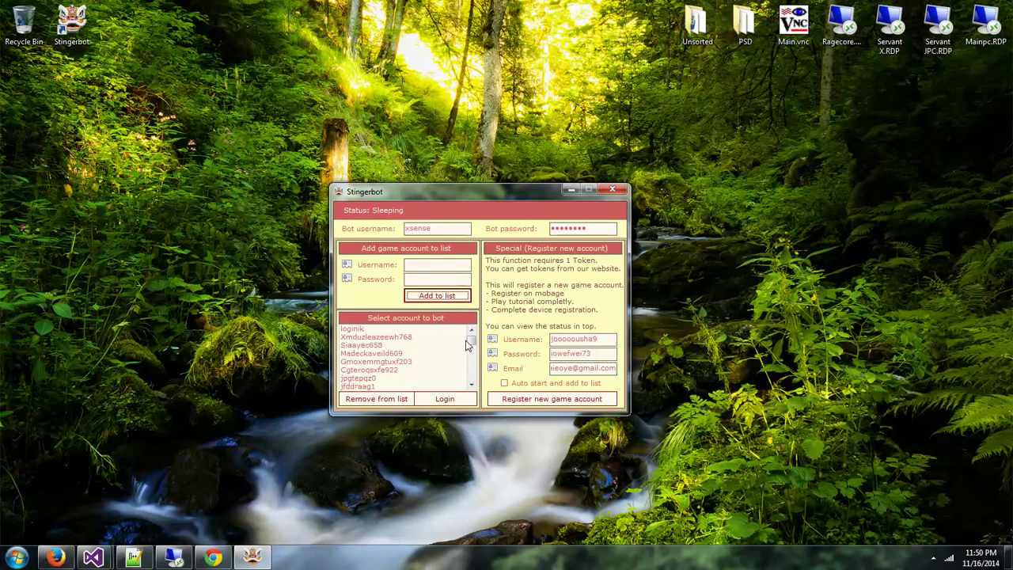
{"action": "scroll", "coordinate": [427, 372], "scroll_direction": "down", "scroll_amount": 10}
{"action": "left_click", "coordinate": [427, 386]}
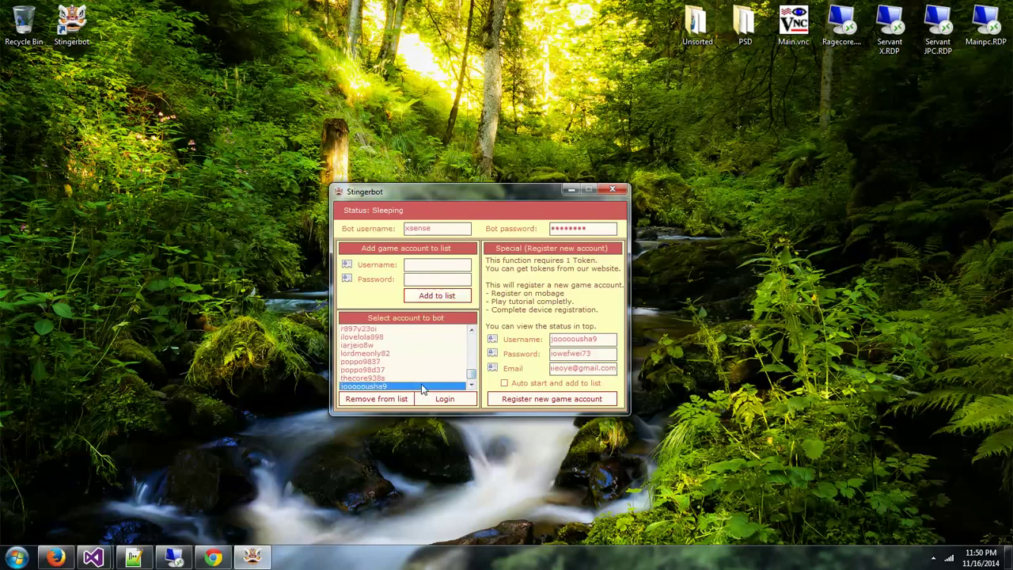
Log the bot into the new account and open the game previewer beside its profile
{"action": "left_click", "coordinate": [443, 398]}
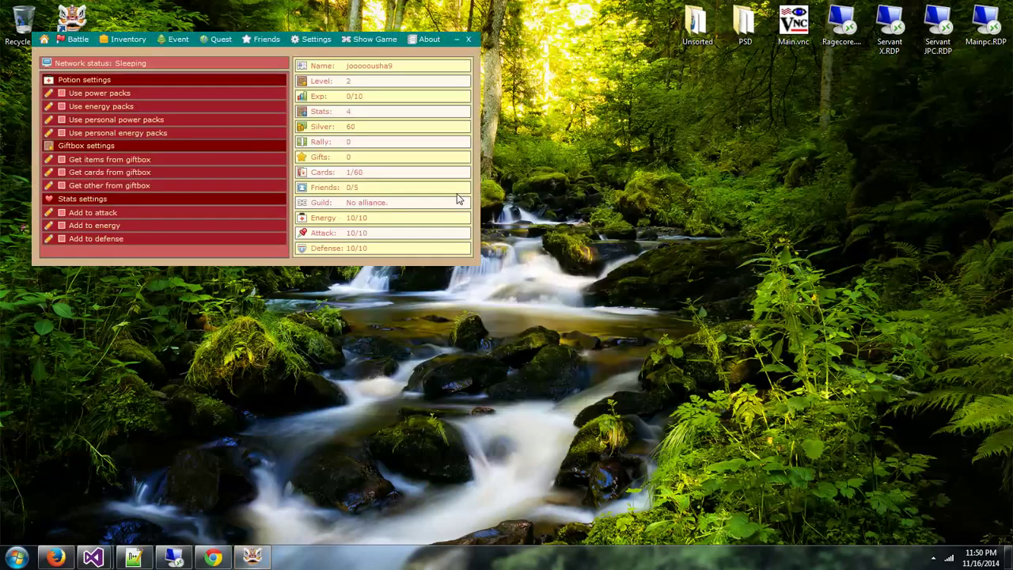
{"action": "left_click_drag", "start_coordinate": [372, 111], "coordinate": [609, 238]}
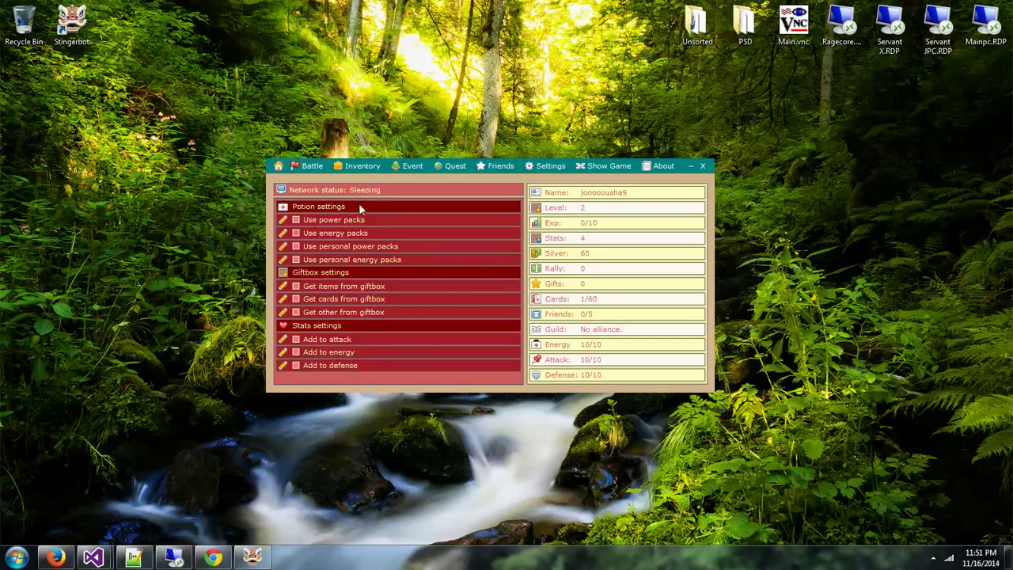
{"action": "left_click", "coordinate": [277, 166]}
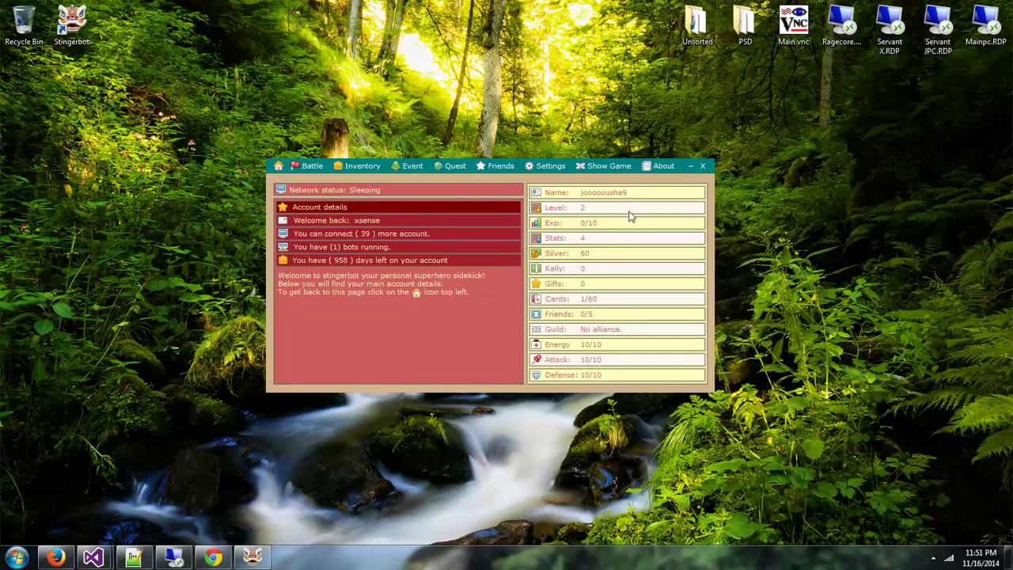
{"action": "mouse_move", "coordinate": [632, 230]}
{"action": "left_mouse_down"}
{"action": "mouse_move", "coordinate": [657, 247]}
{"action": "mouse_move", "coordinate": [643, 241]}
{"action": "left_mouse_up"}
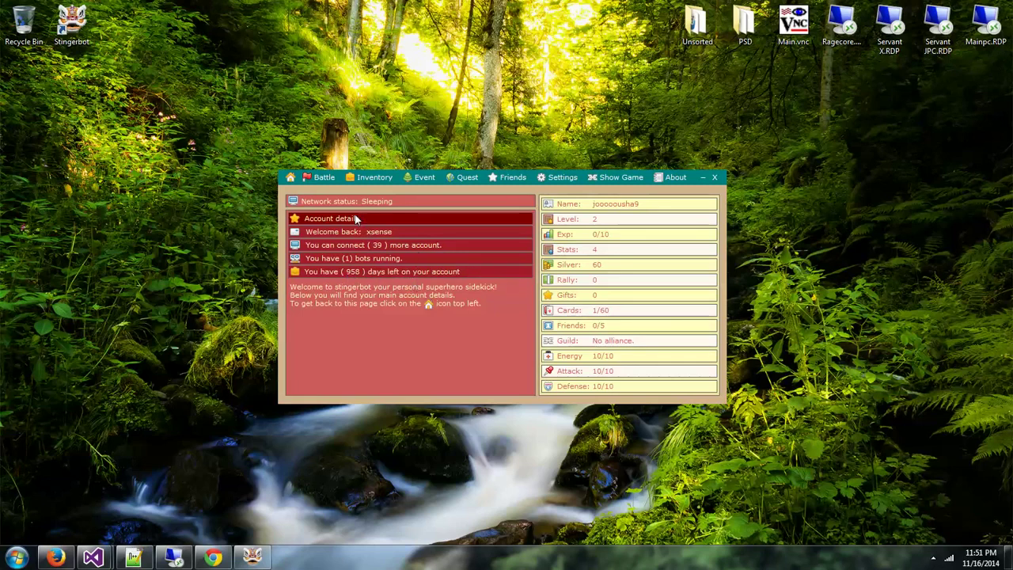
{"action": "left_click_drag", "start_coordinate": [638, 231], "coordinate": [599, 171]}
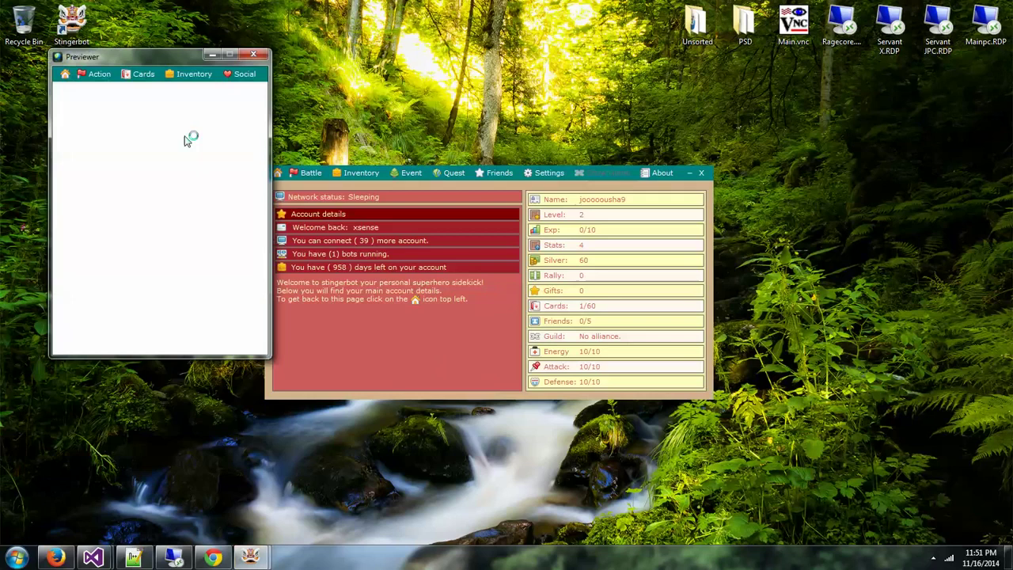
Scroll through the hero's profile in the preview, then load the Action > Battle page
{"action": "left_click_drag", "start_coordinate": [167, 56], "coordinate": [600, 84]}
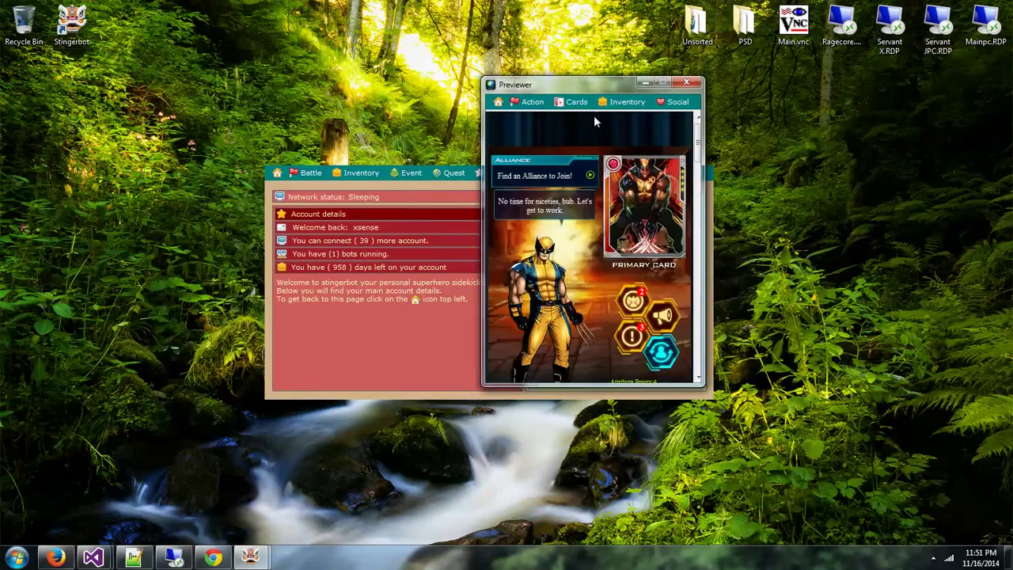
{"action": "scroll", "coordinate": [594, 197], "scroll_direction": "down", "scroll_amount": 5}
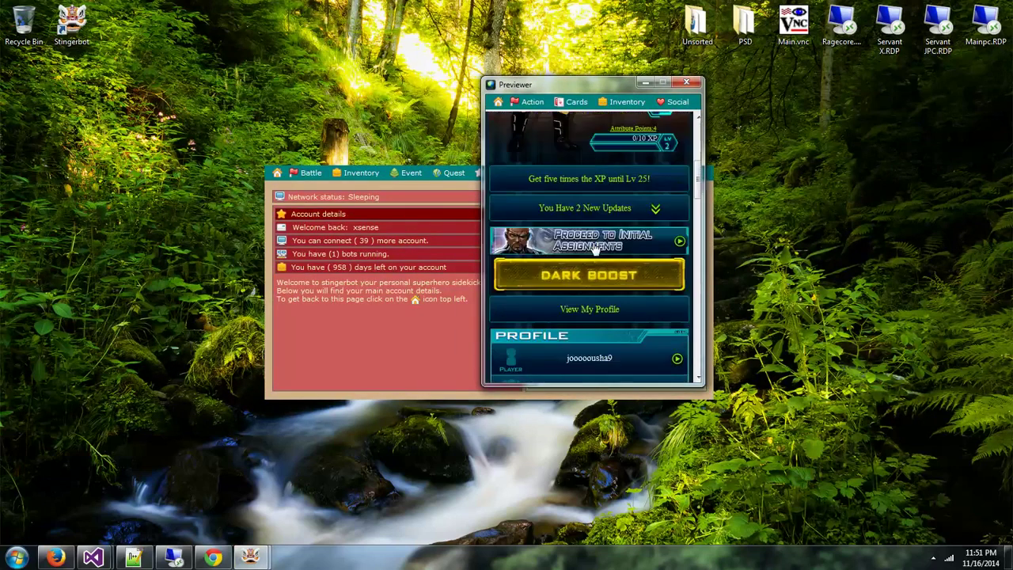
{"action": "scroll", "coordinate": [595, 247], "scroll_direction": "up", "scroll_amount": 3}
{"action": "scroll", "coordinate": [585, 303], "scroll_direction": "down", "scroll_amount": 1}
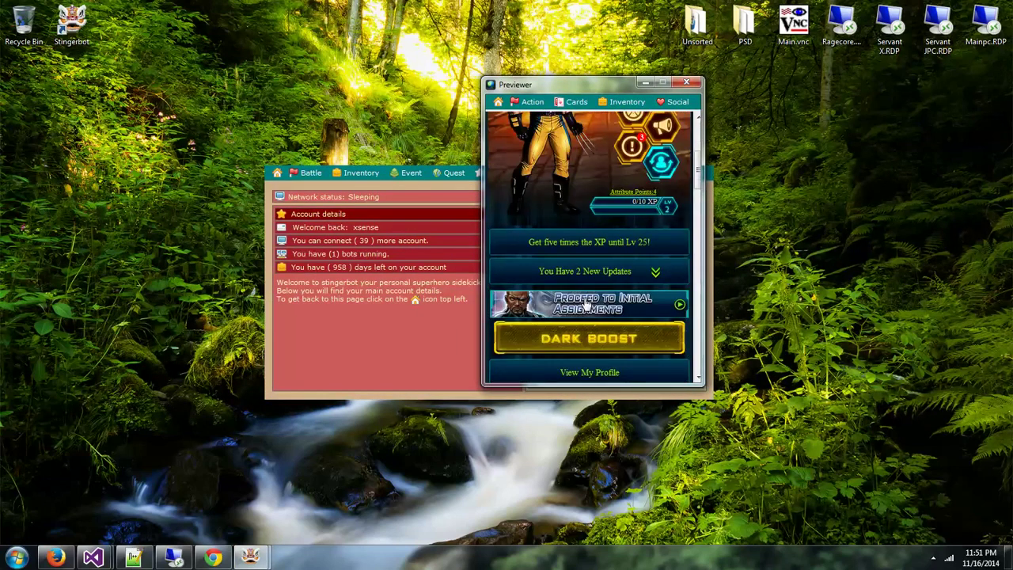
{"action": "scroll", "coordinate": [586, 303], "scroll_direction": "down", "scroll_amount": 4}
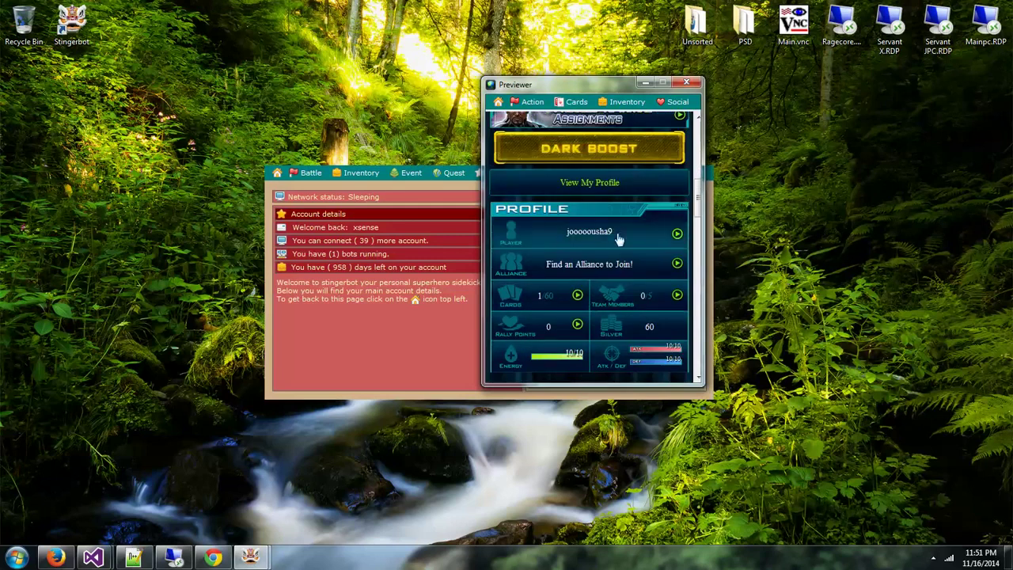
{"action": "scroll", "coordinate": [619, 239], "scroll_direction": "up", "scroll_amount": 5}
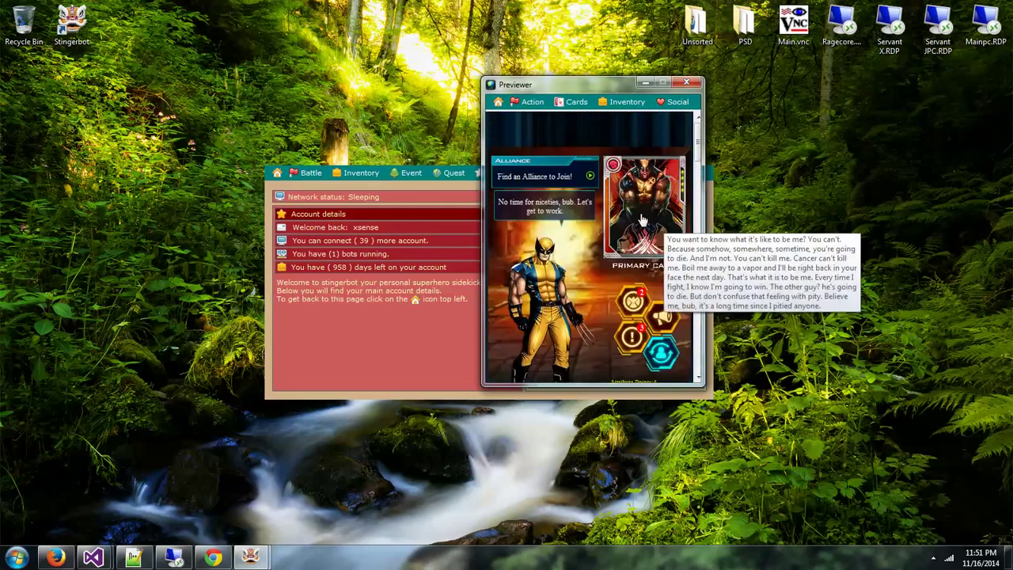
{"action": "left_click", "coordinate": [529, 102]}
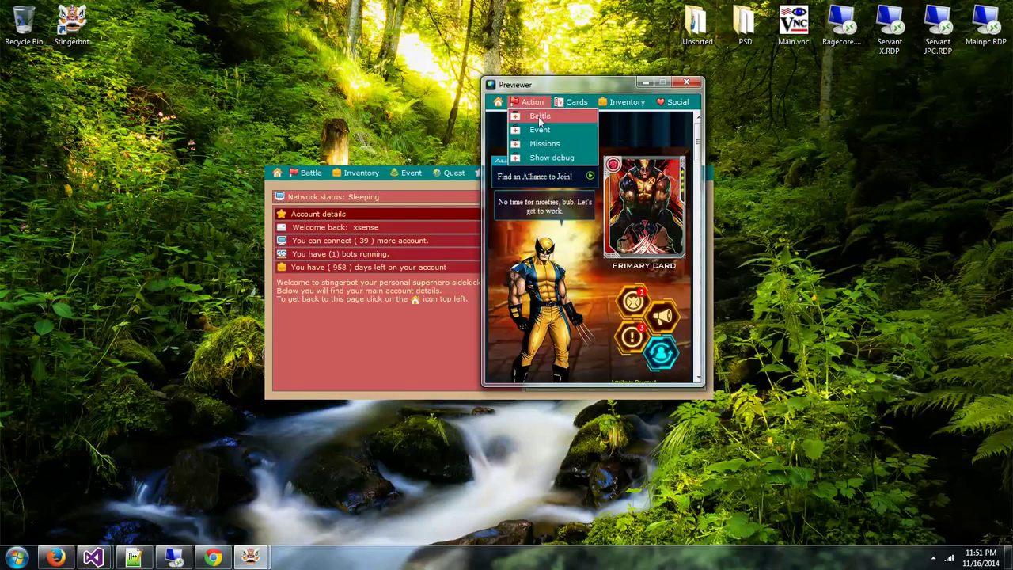
{"action": "left_click", "coordinate": [540, 117]}
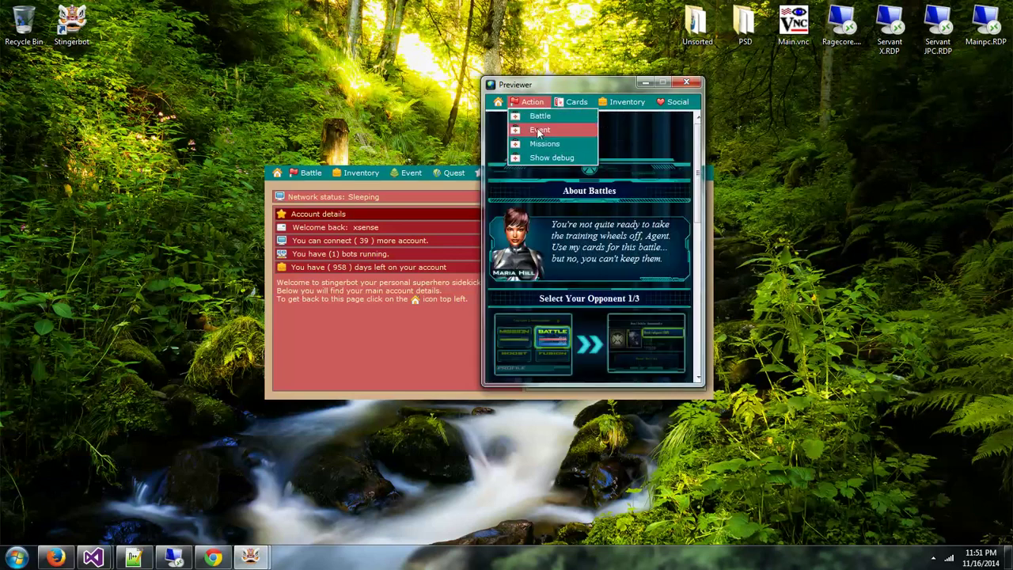
{"action": "mouse_move", "coordinate": [623, 102]}
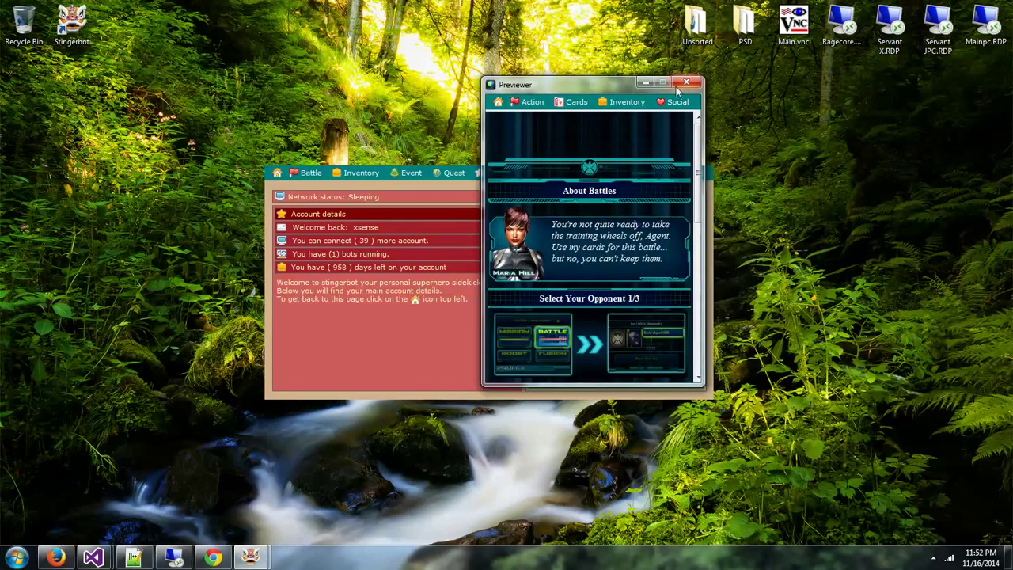
Close the game preview and show the About page with version 1.13 and its changelog
{"action": "left_click", "coordinate": [686, 82]}
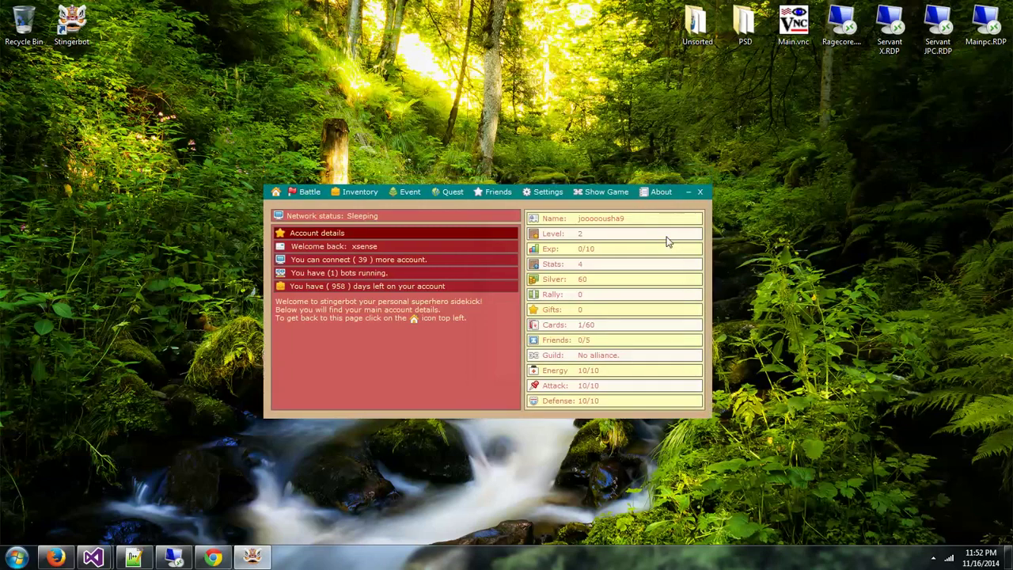
{"action": "left_click", "coordinate": [663, 193]}
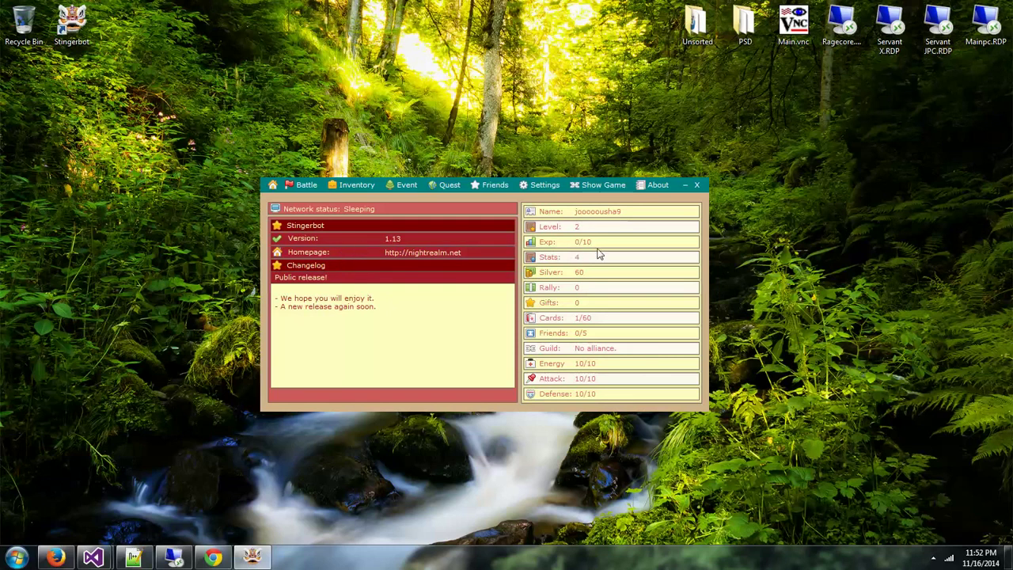
{"action": "mouse_move", "coordinate": [599, 254]}
{"action": "left_mouse_down"}
{"action": "mouse_move", "coordinate": [599, 275]}
{"action": "mouse_move", "coordinate": [599, 264]}
{"action": "left_mouse_up"}
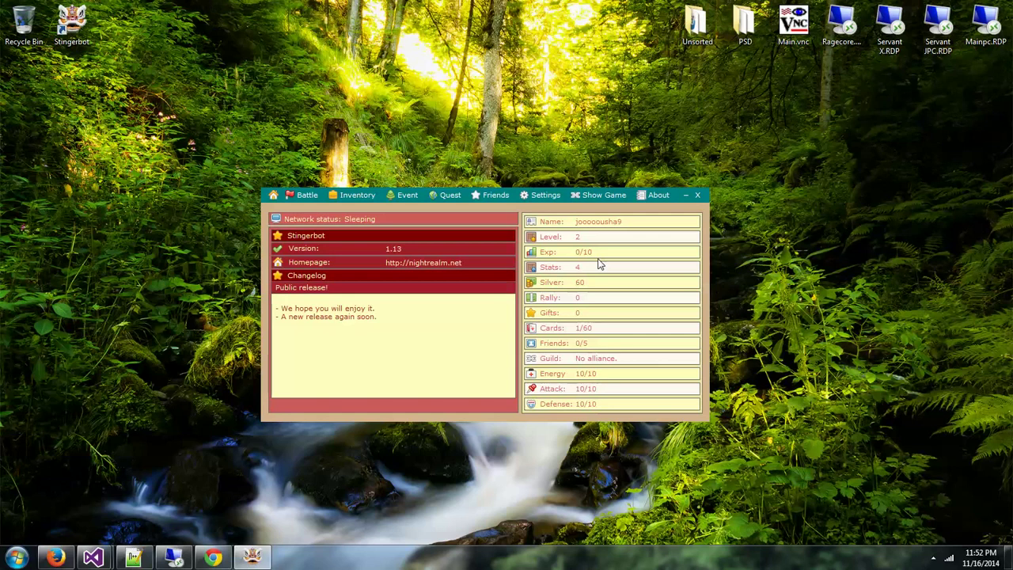
{"action": "left_click_drag", "start_coordinate": [599, 264], "coordinate": [592, 262]}
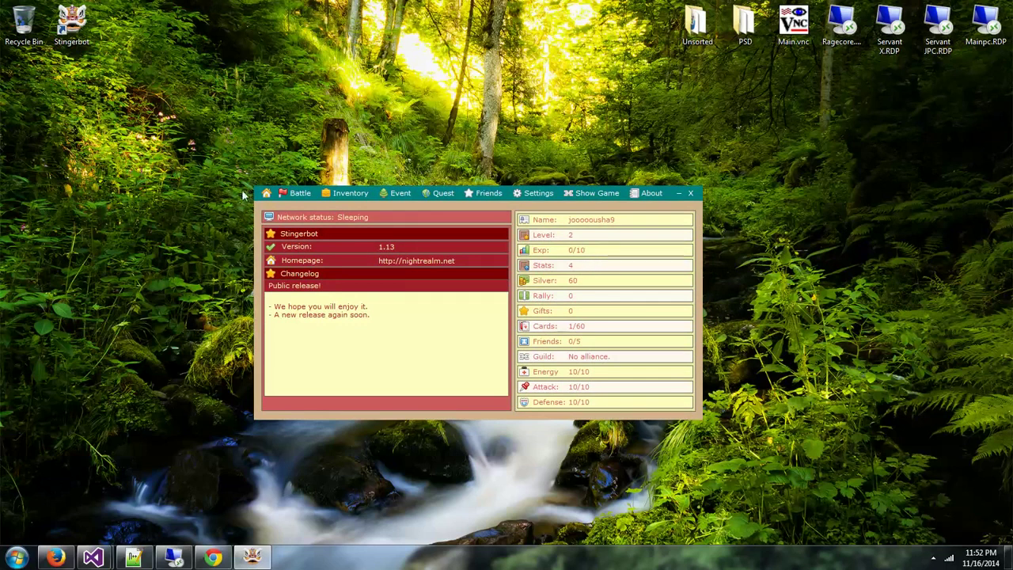
Go to the Battle page showing fights won, fights lost, potions used and shield barrier
{"action": "left_click", "coordinate": [265, 195]}
{"action": "left_click", "coordinate": [300, 193]}
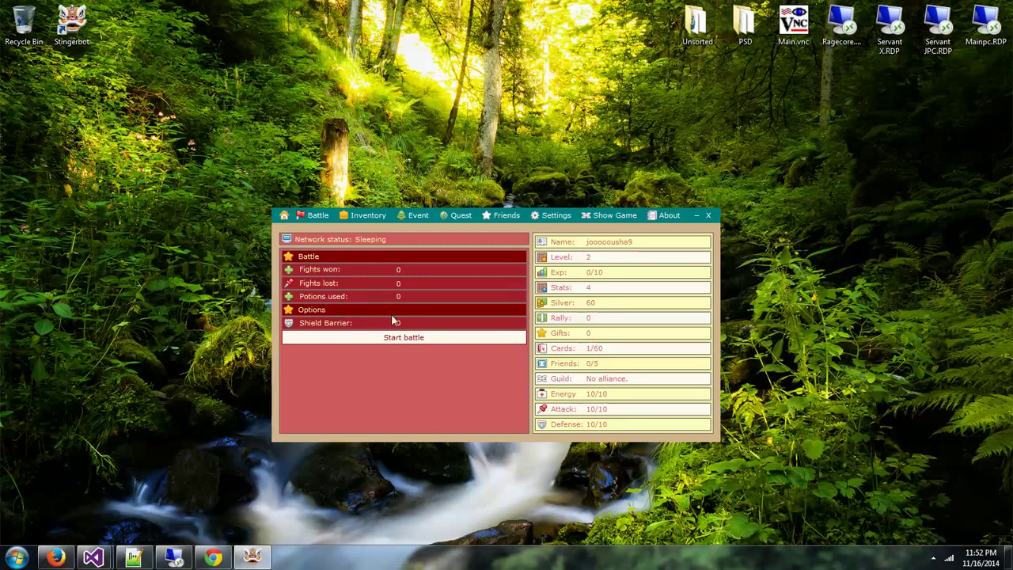
Open the card Inventory page from the inventory categories list
{"action": "left_click", "coordinate": [389, 221]}
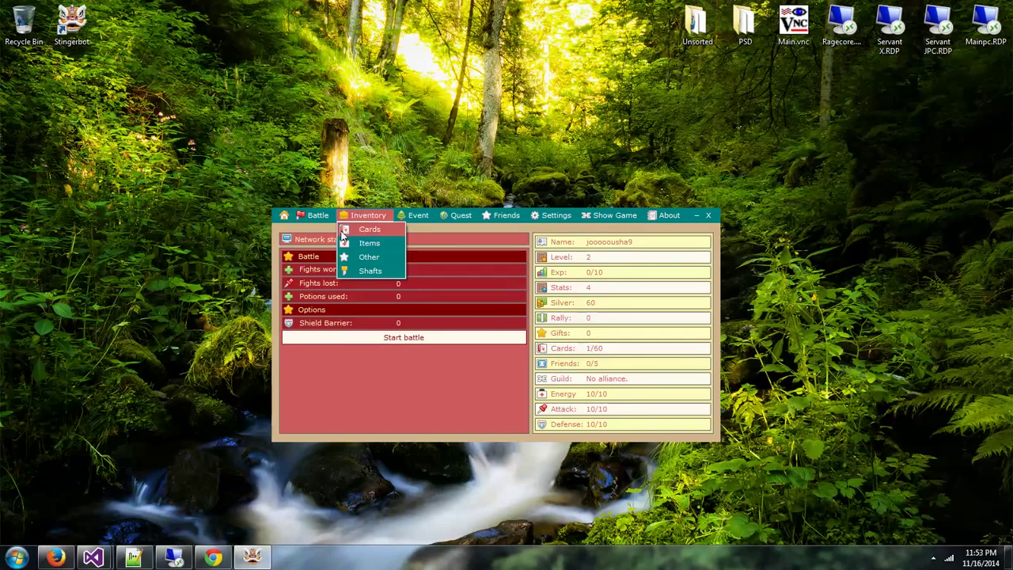
{"action": "left_click", "coordinate": [370, 228]}
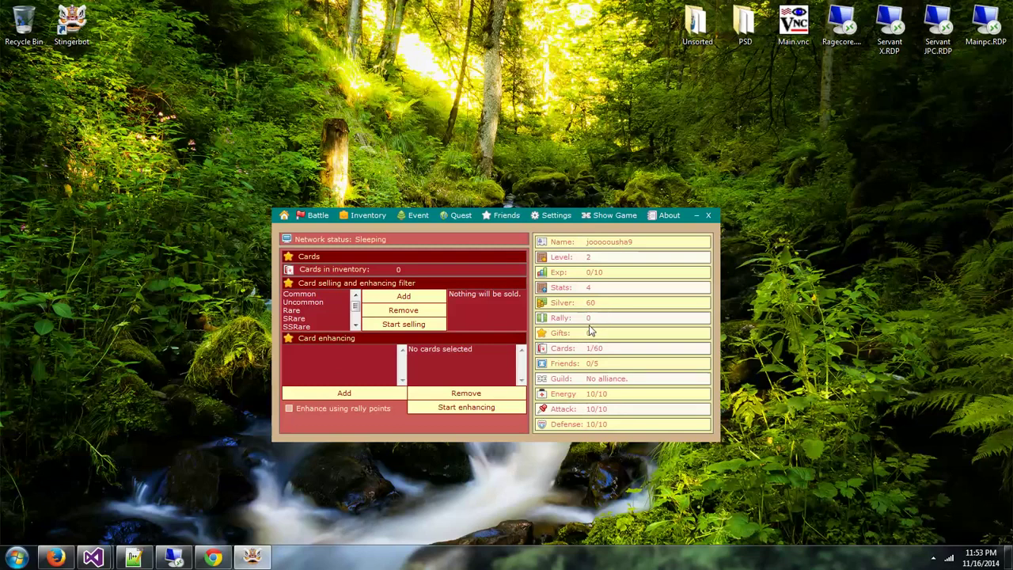
{"action": "mouse_move", "coordinate": [599, 363]}
{"action": "left_mouse_down"}
{"action": "mouse_move", "coordinate": [588, 364]}
{"action": "mouse_move", "coordinate": [604, 360]}
{"action": "mouse_move", "coordinate": [585, 349]}
{"action": "left_mouse_up"}
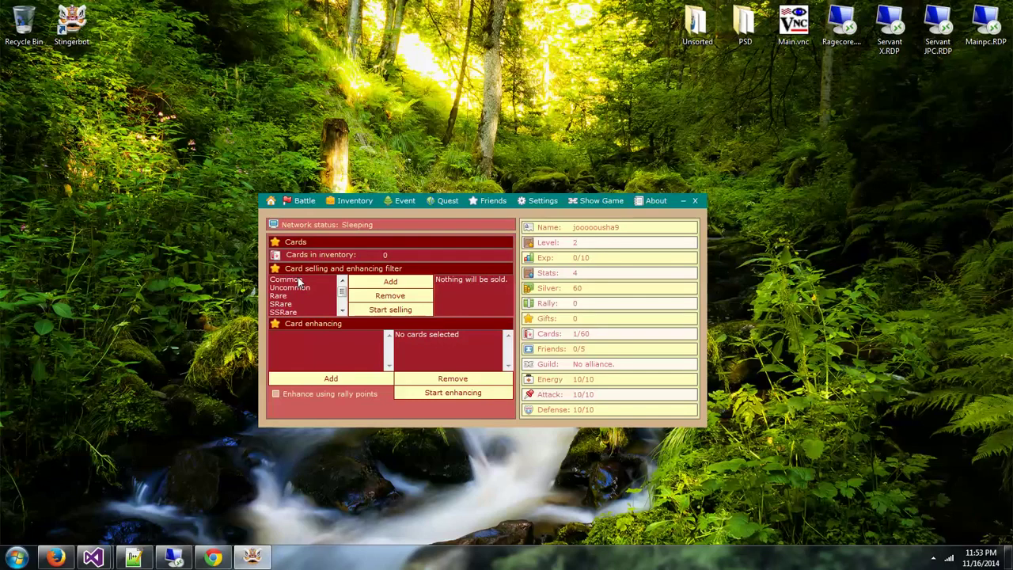
Add Common and Uncommon rarities to the card selling filter
{"action": "left_click", "coordinate": [469, 279]}
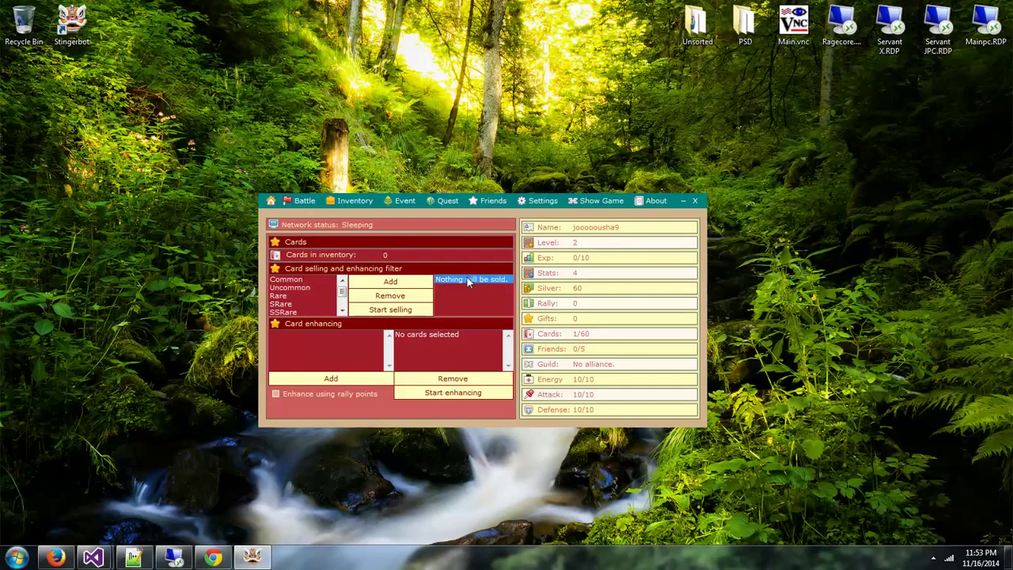
{"action": "left_click", "coordinate": [337, 280]}
{"action": "left_click", "coordinate": [364, 283]}
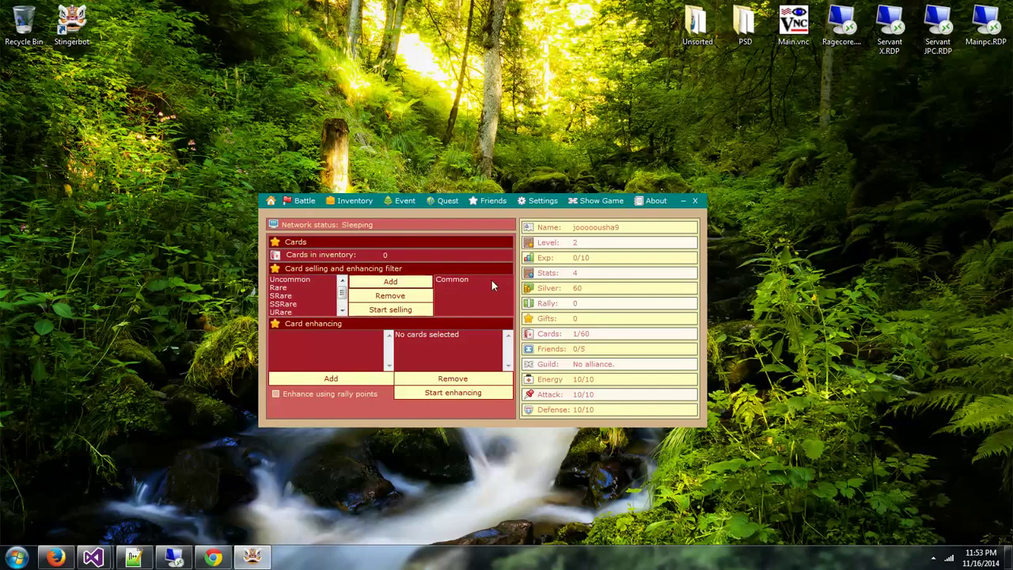
{"action": "left_click", "coordinate": [322, 280]}
{"action": "left_click", "coordinate": [368, 283]}
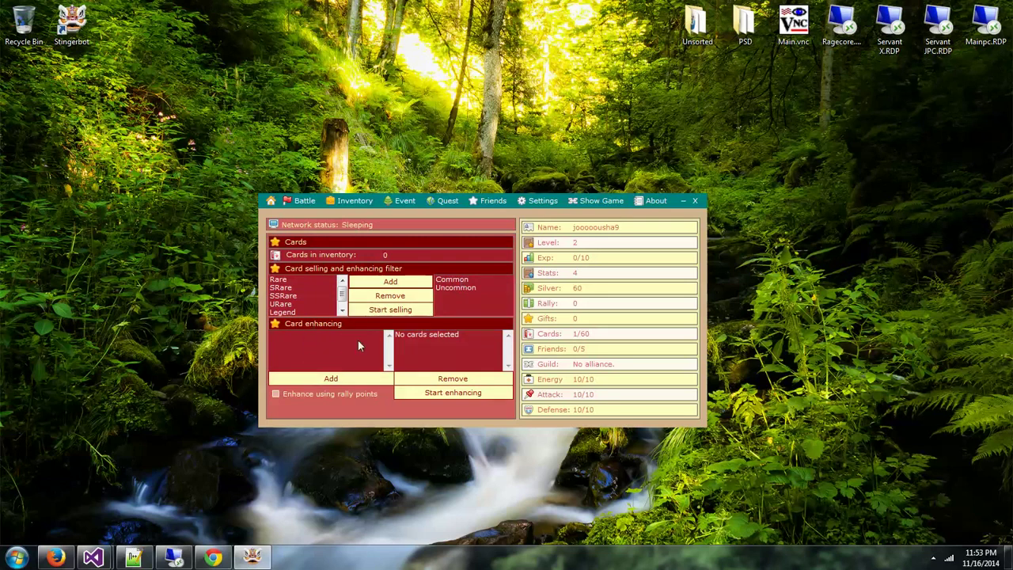
{"action": "left_click", "coordinate": [294, 283]}
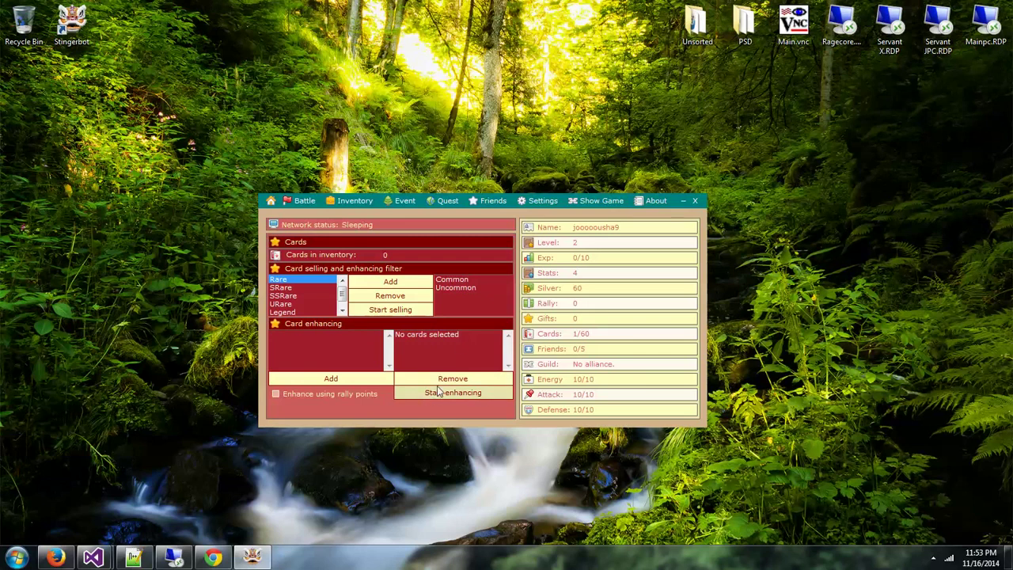
Select Common and Uncommon in the sell list and the entry in the card enhancing list
{"action": "left_click", "coordinate": [451, 279]}
{"action": "left_click", "coordinate": [455, 288]}
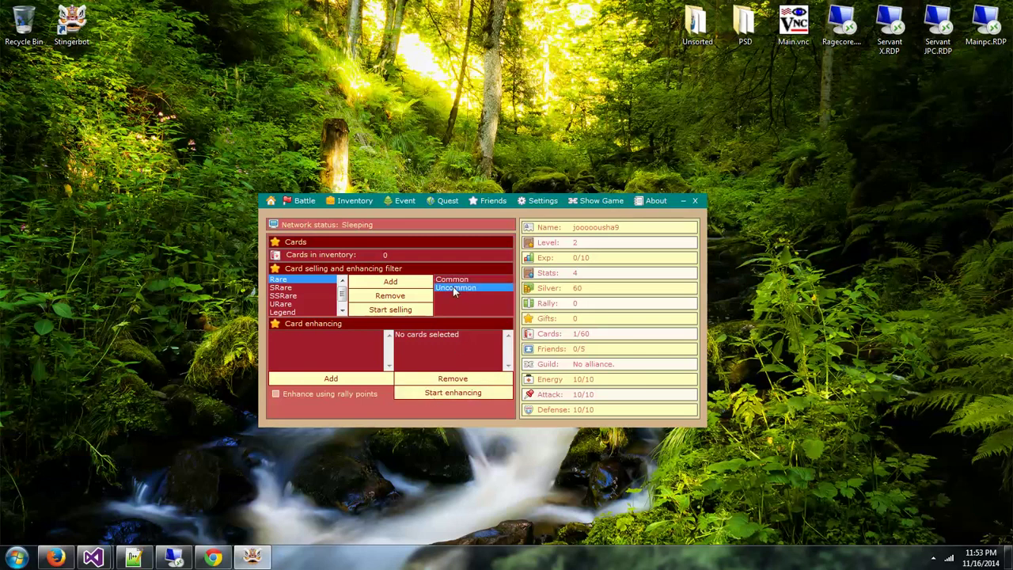
{"action": "left_click", "coordinate": [455, 288]}
{"action": "left_click", "coordinate": [455, 288]}
{"action": "left_click", "coordinate": [441, 336]}
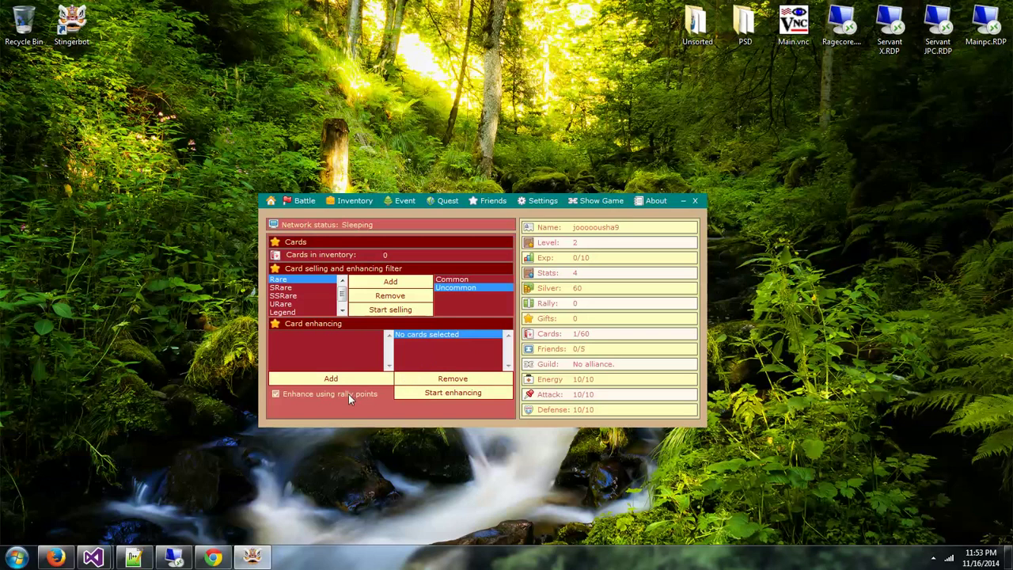
{"action": "left_click", "coordinate": [458, 280]}
{"action": "left_click", "coordinate": [449, 287]}
Tick 'Get cards from giftbox' in Settings, then go back to the Inventory Cards page
{"action": "left_click", "coordinate": [531, 201]}
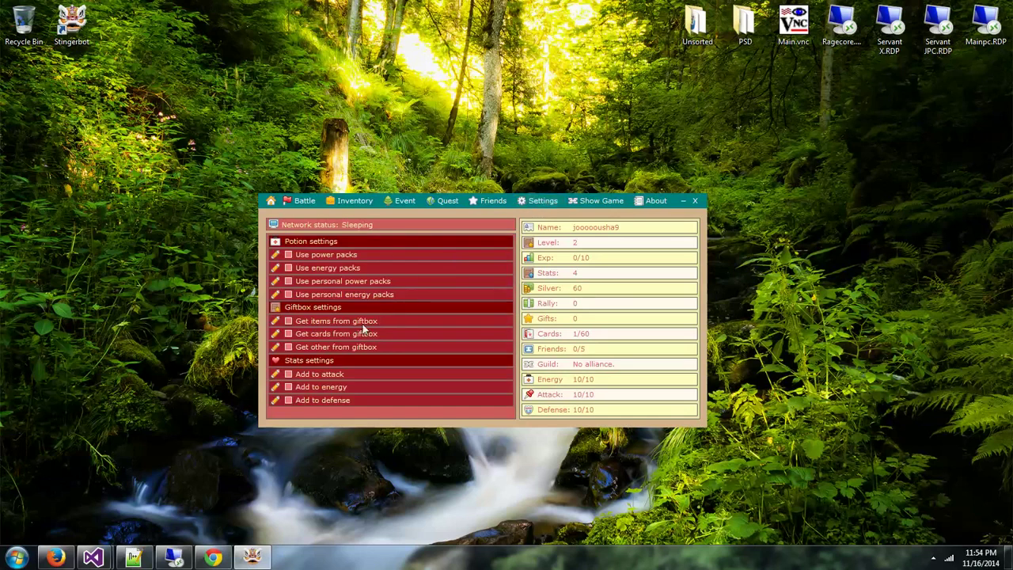
{"action": "left_click", "coordinate": [311, 334]}
{"action": "left_click", "coordinate": [356, 201]}
{"action": "left_click", "coordinate": [357, 216]}
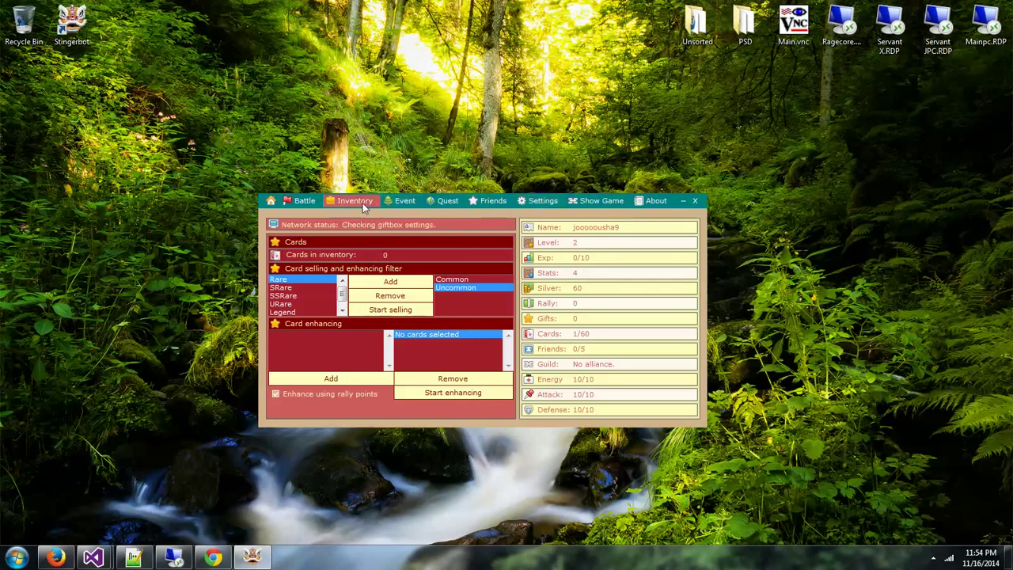
Enable 'Get items from giftbox' on the Settings page
{"action": "mouse_move", "coordinate": [356, 203]}
{"action": "left_click", "coordinate": [340, 235]}
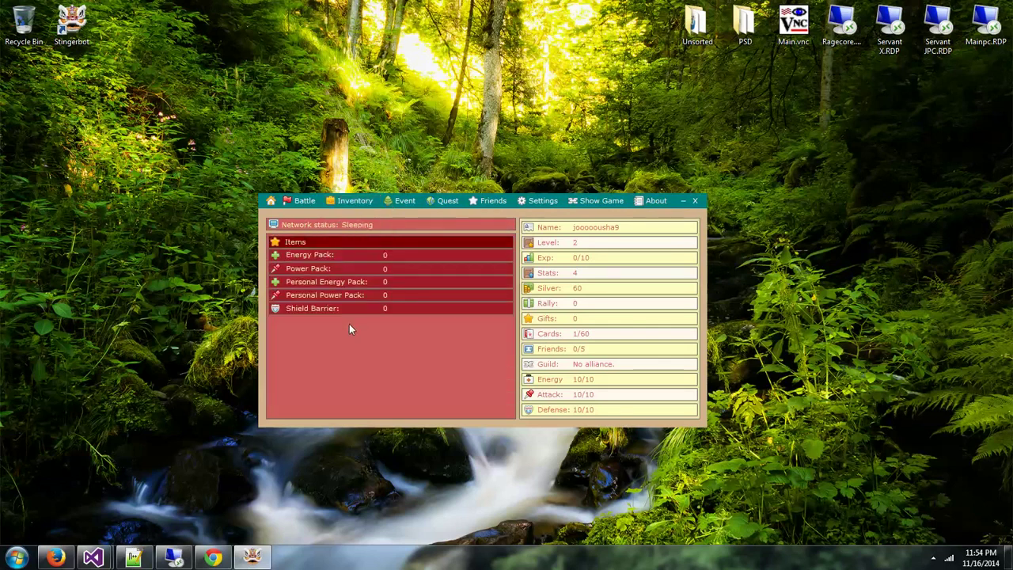
{"action": "mouse_move", "coordinate": [365, 203]}
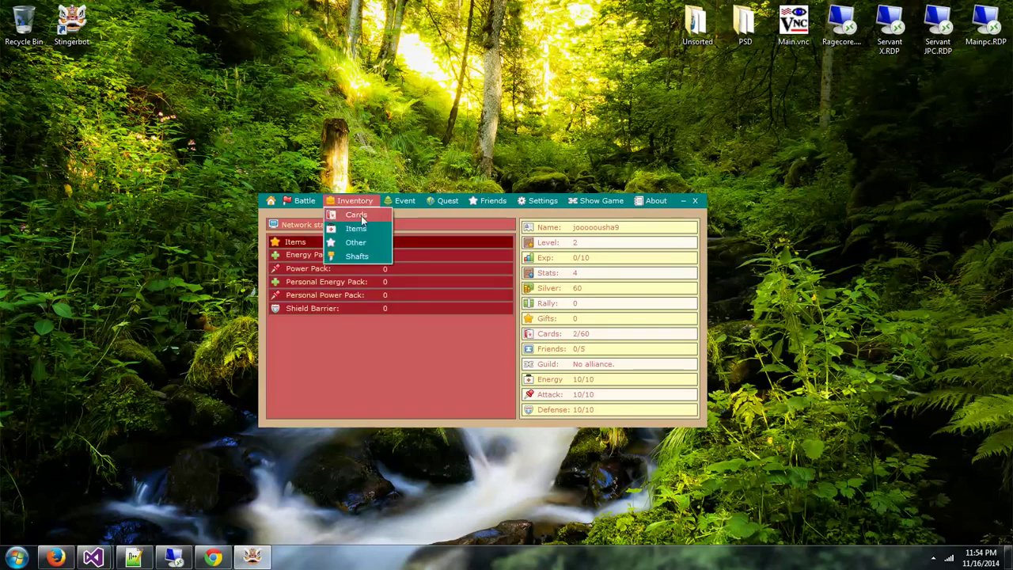
{"action": "left_click", "coordinate": [539, 203]}
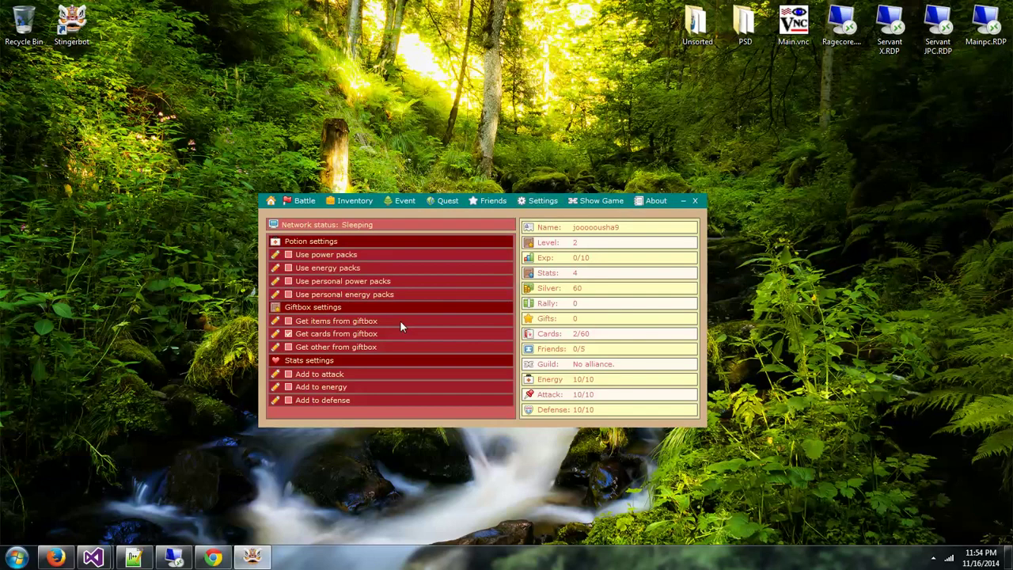
{"action": "left_click", "coordinate": [340, 321]}
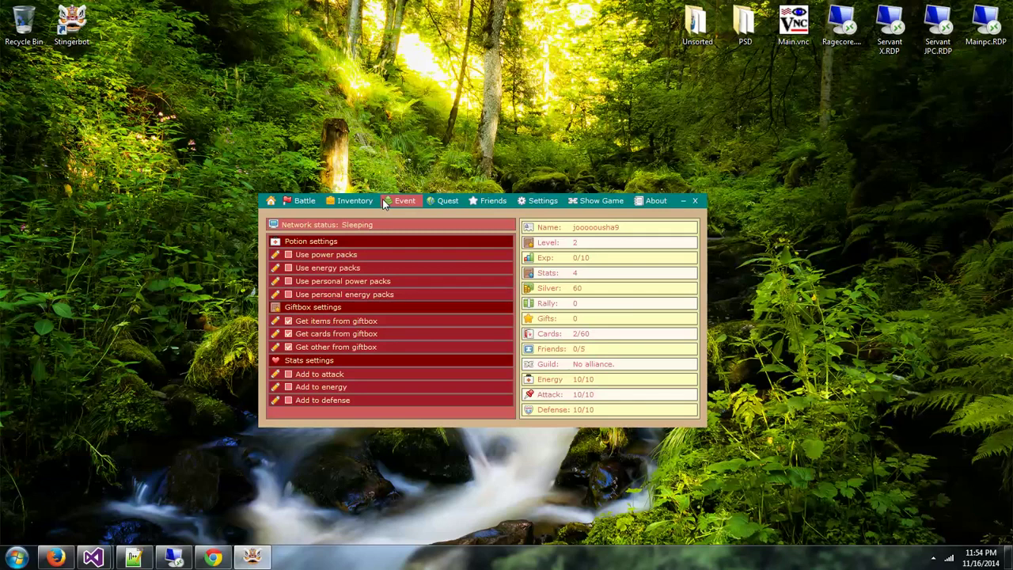
Browse the Event, Settings and Inventory Items pages, then return to the Account details home page
{"action": "left_click", "coordinate": [385, 202]}
{"action": "left_click", "coordinate": [334, 200]}
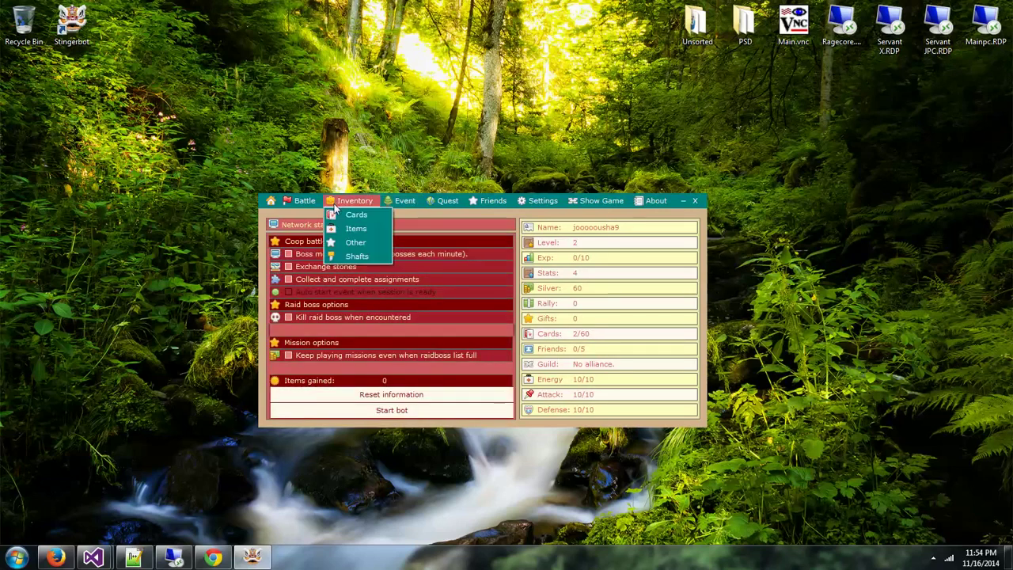
{"action": "left_click", "coordinate": [572, 272]}
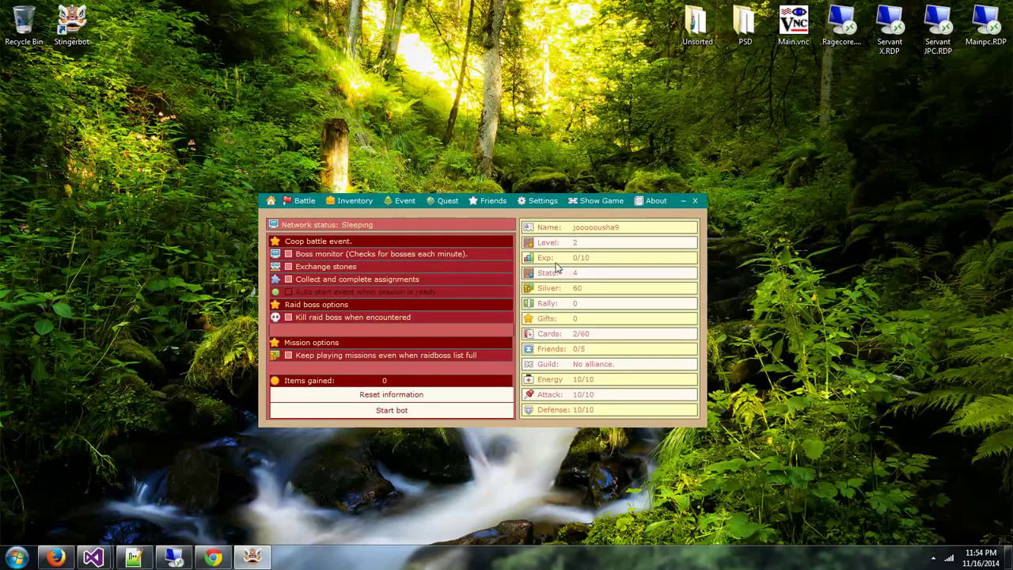
{"action": "left_click", "coordinate": [549, 202]}
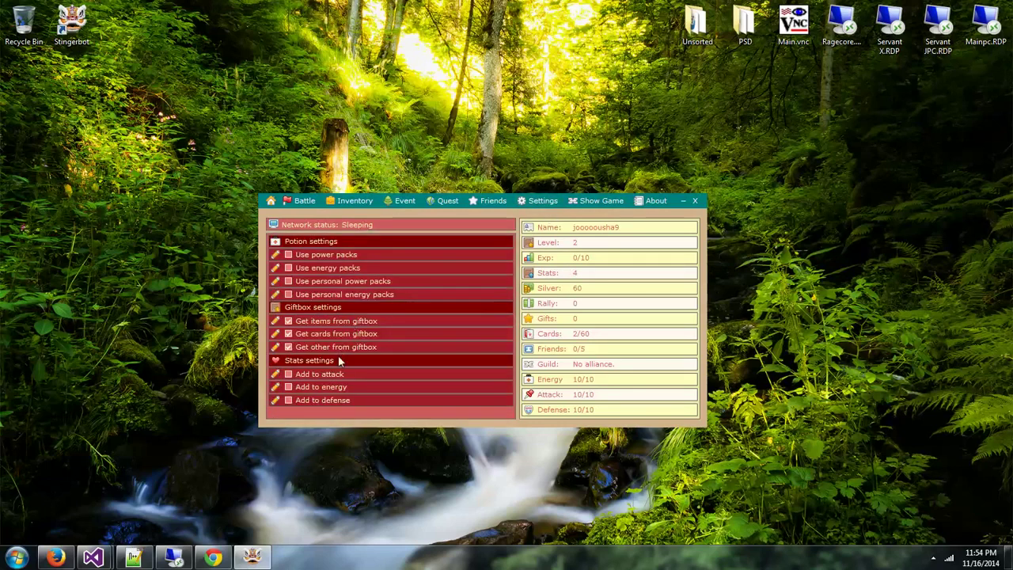
{"action": "left_click", "coordinate": [395, 200]}
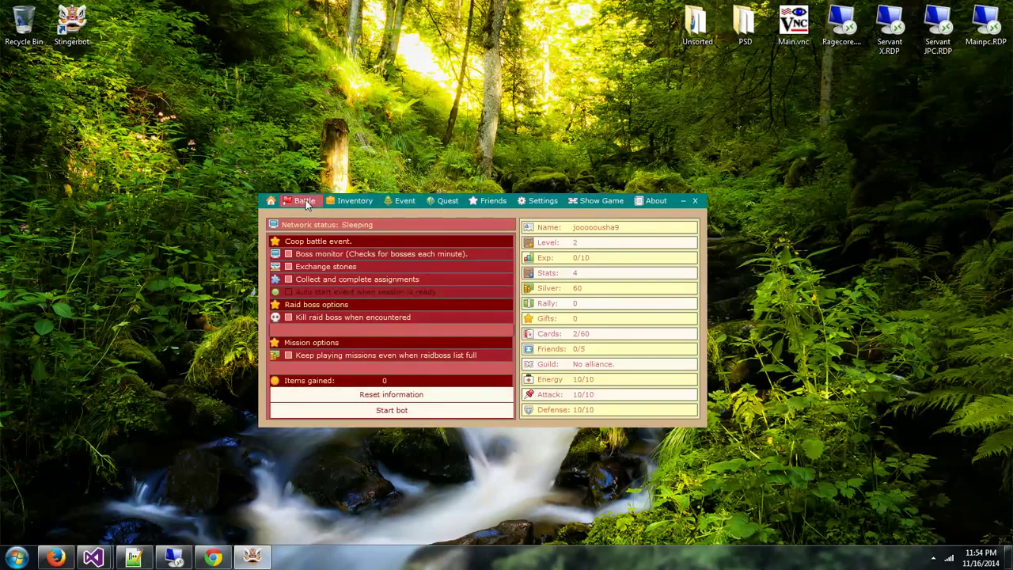
{"action": "left_click", "coordinate": [355, 201]}
{"action": "left_click", "coordinate": [346, 235]}
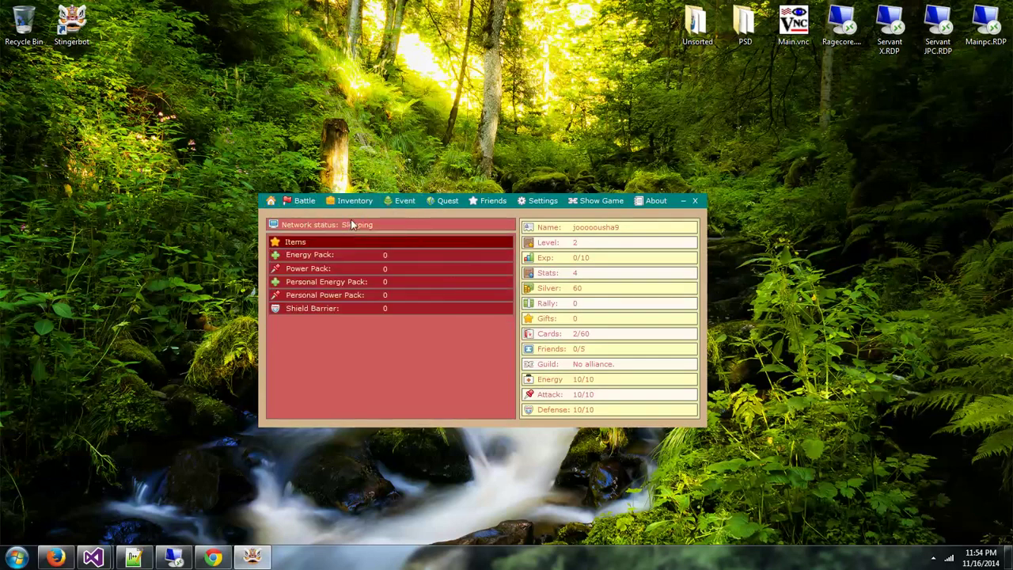
{"action": "left_click", "coordinate": [269, 201]}
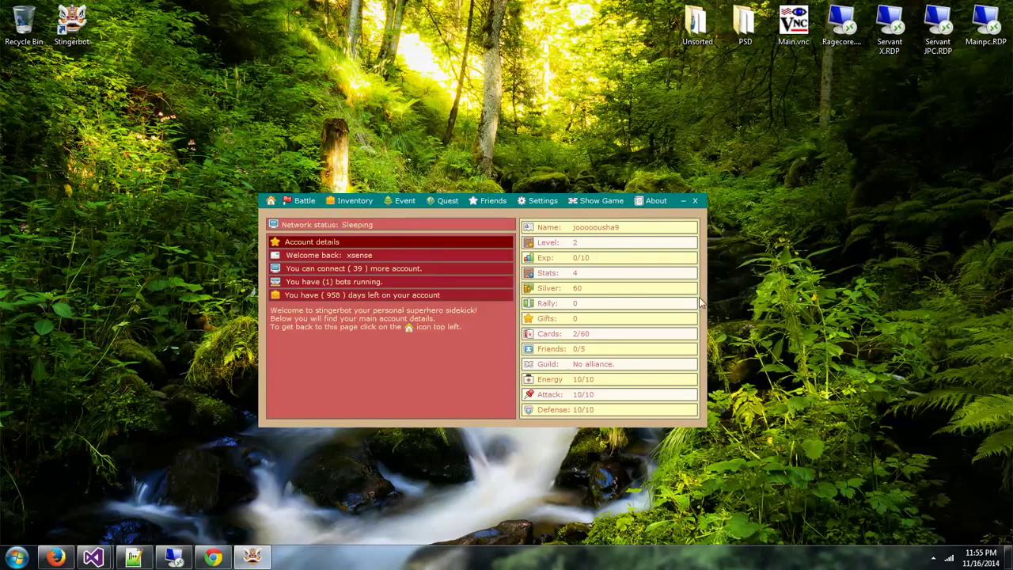
Nudge the Stingerbot window slightly on the desktop and show the Inventory section list
{"action": "mouse_move", "coordinate": [651, 298]}
{"action": "left_mouse_down"}
{"action": "mouse_move", "coordinate": [644, 306]}
{"action": "mouse_move", "coordinate": [662, 271]}
{"action": "mouse_move", "coordinate": [665, 286]}
{"action": "left_mouse_up"}
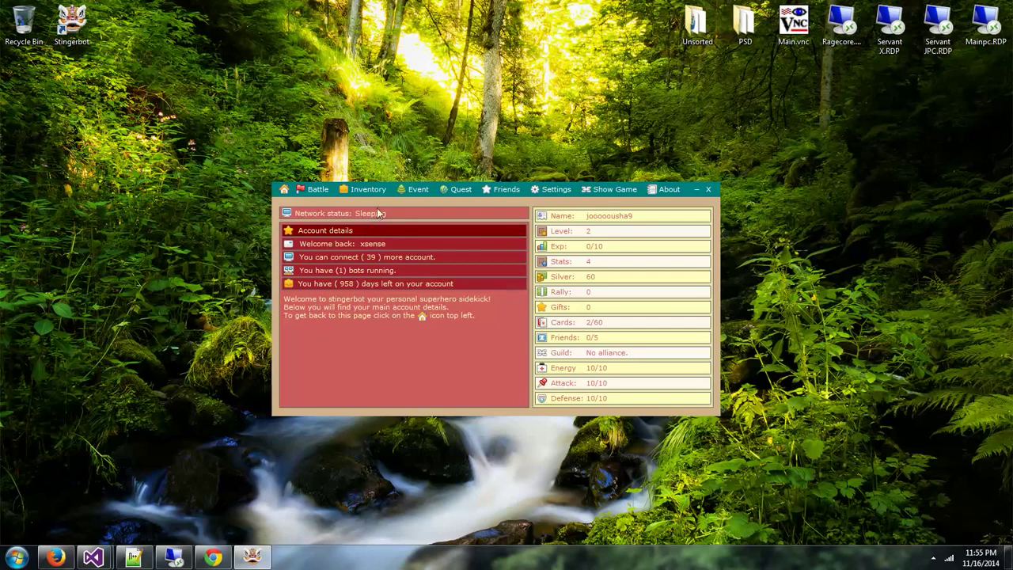
{"action": "left_click_drag", "start_coordinate": [377, 207], "coordinate": [391, 217]}
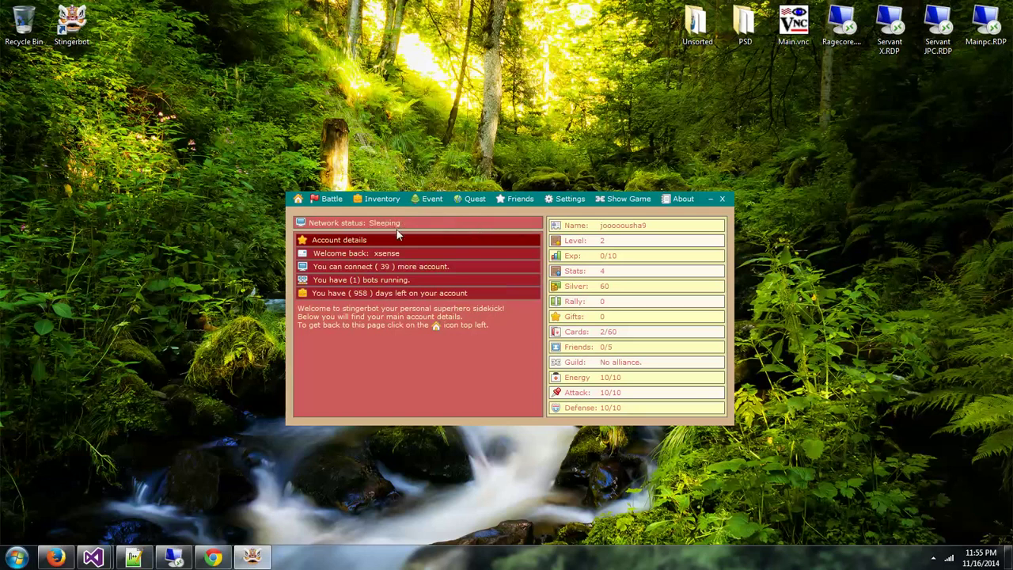
{"action": "left_click", "coordinate": [381, 199]}
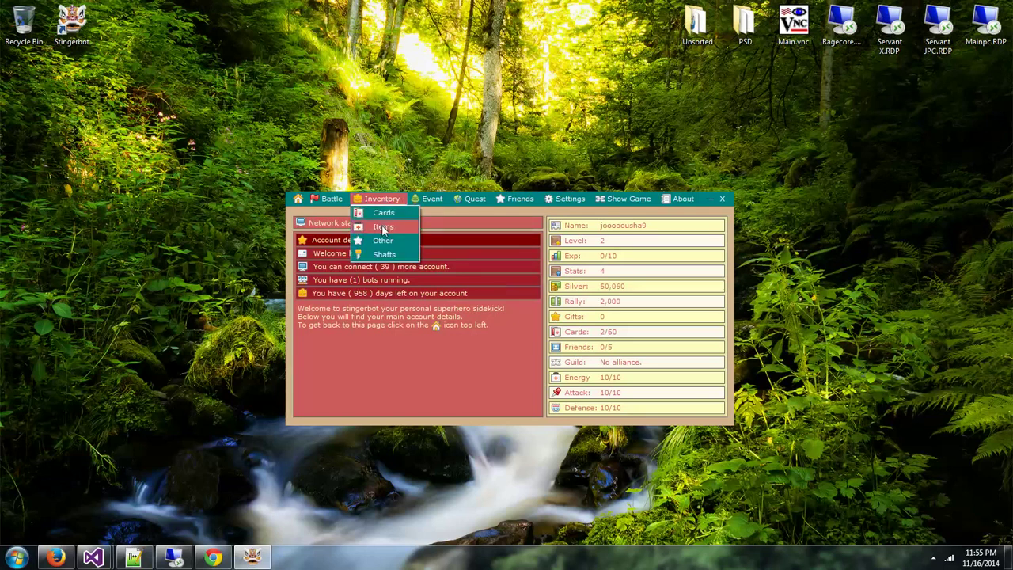
View the Items, Other and Shafts inventory pages, selecting Rare in Shafts, then show Event options
{"action": "left_click", "coordinate": [383, 227]}
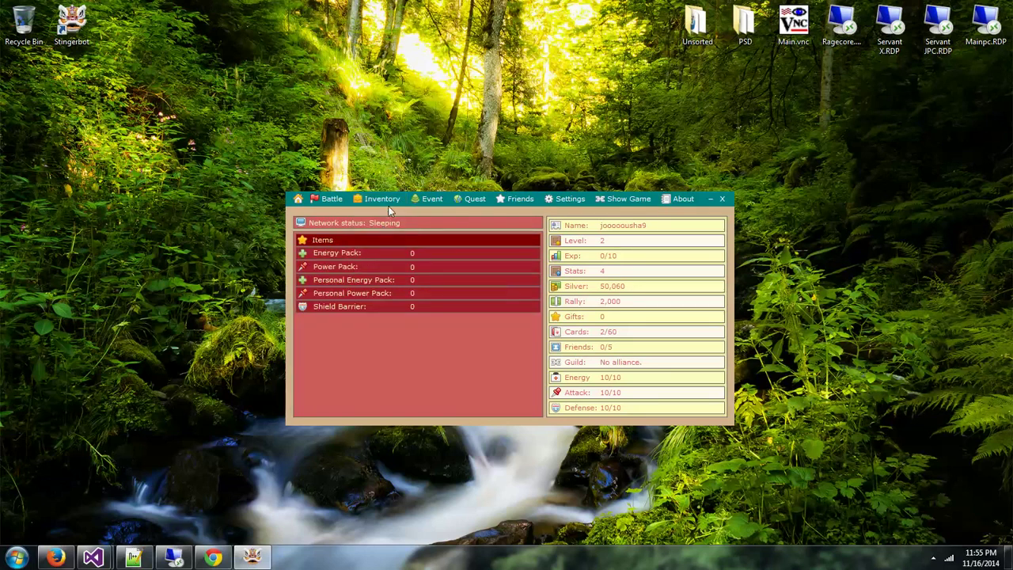
{"action": "left_click", "coordinate": [382, 199]}
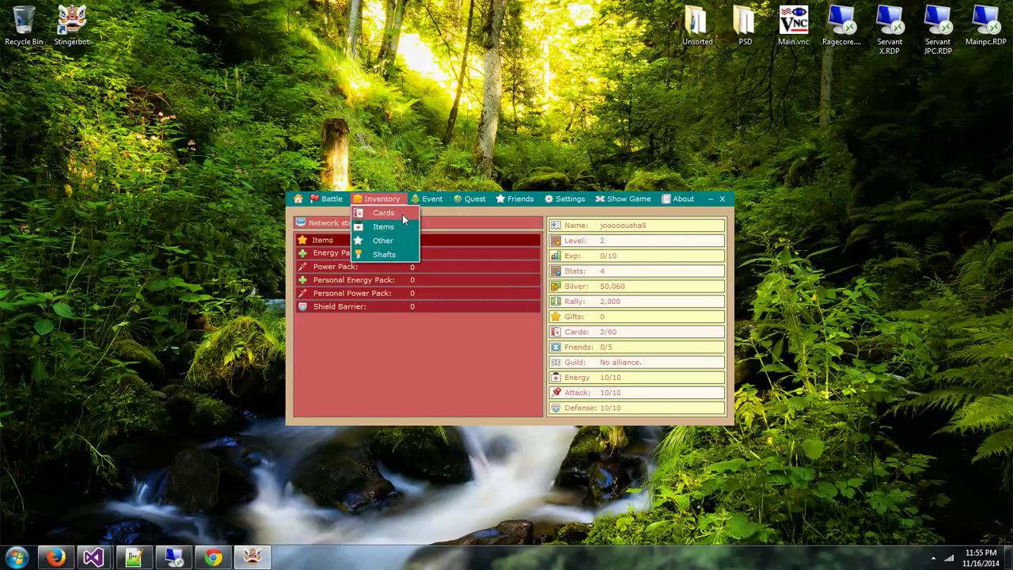
{"action": "left_click", "coordinate": [388, 250]}
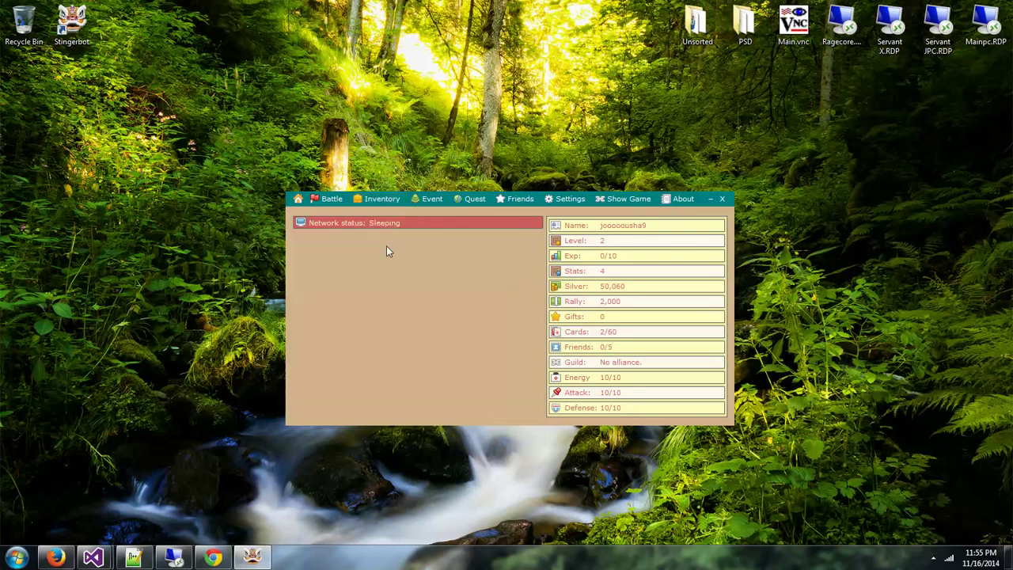
{"action": "left_click", "coordinate": [390, 203]}
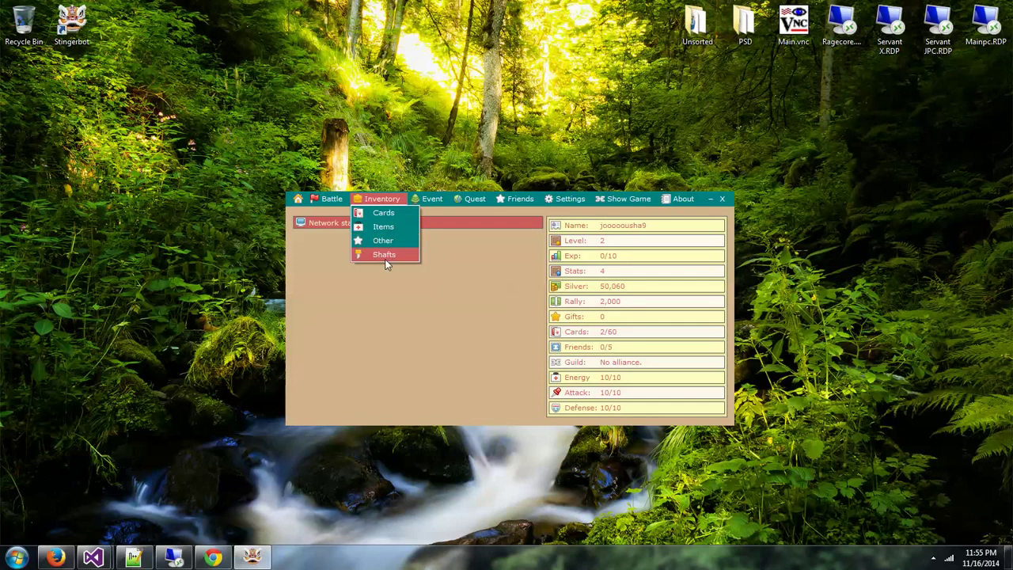
{"action": "left_click", "coordinate": [386, 254]}
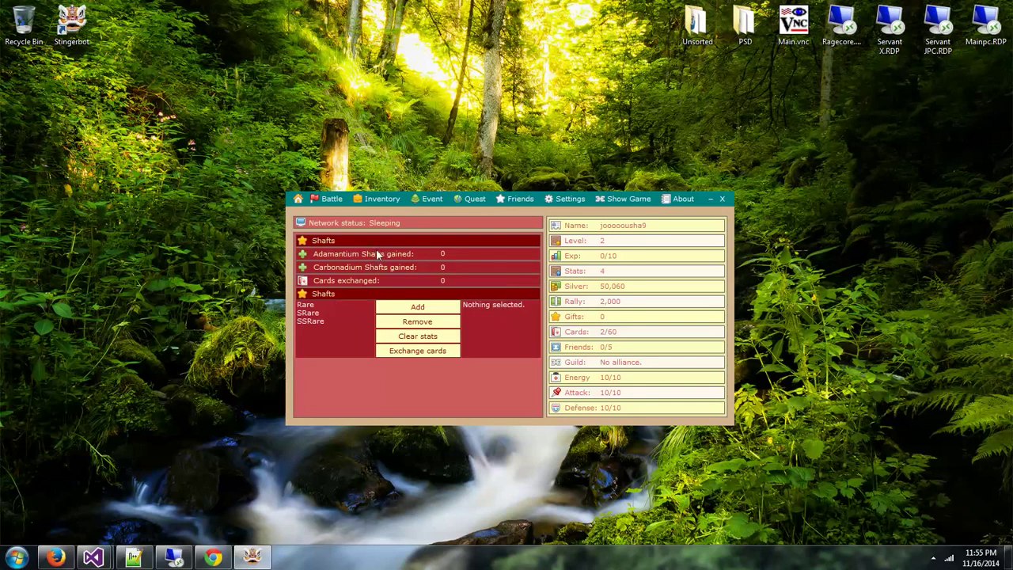
{"action": "left_click", "coordinate": [336, 306]}
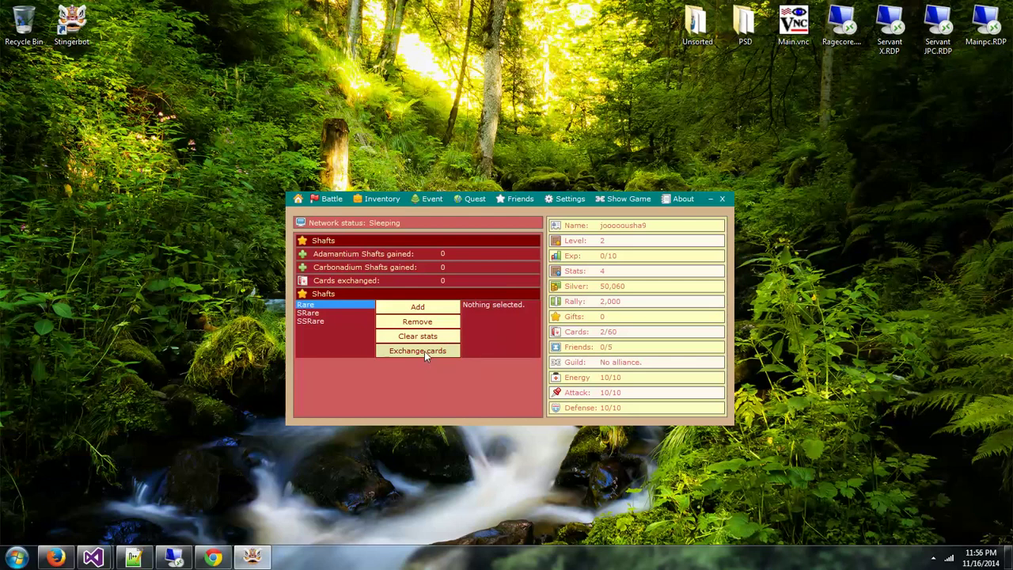
{"action": "left_click", "coordinate": [417, 198]}
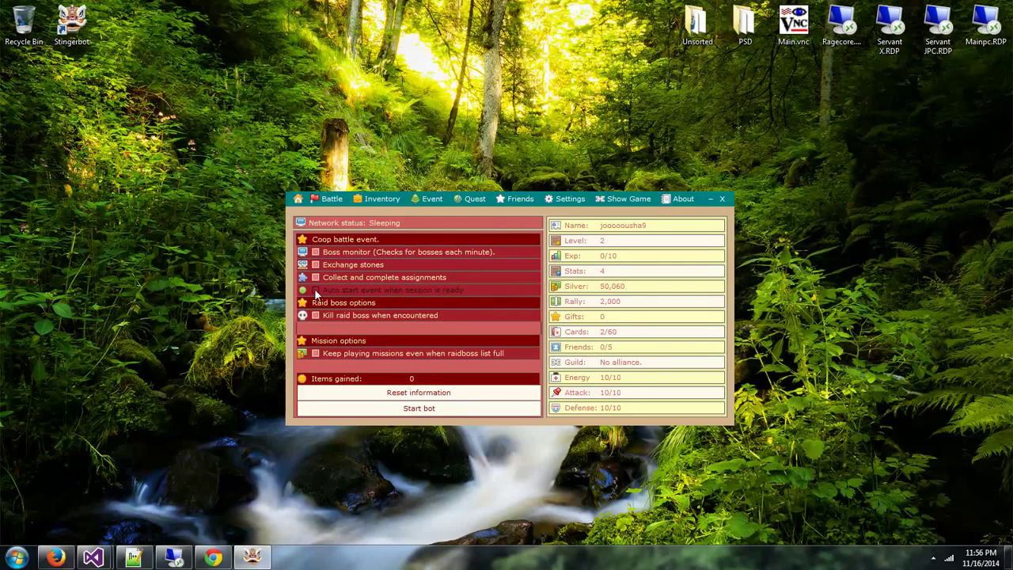
{"action": "left_click_drag", "start_coordinate": [610, 288], "coordinate": [621, 317]}
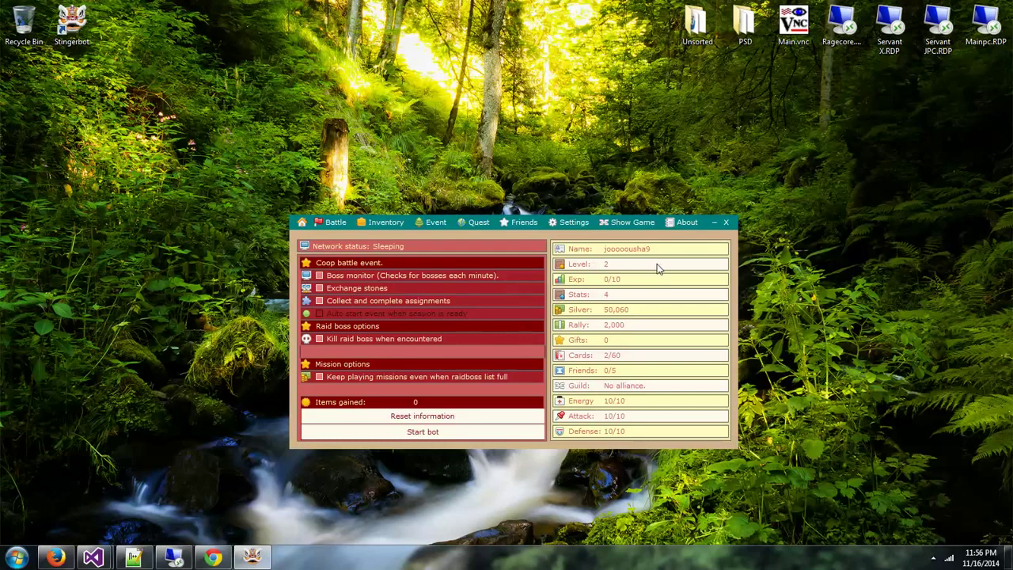
{"action": "left_click_drag", "start_coordinate": [666, 274], "coordinate": [614, 294]}
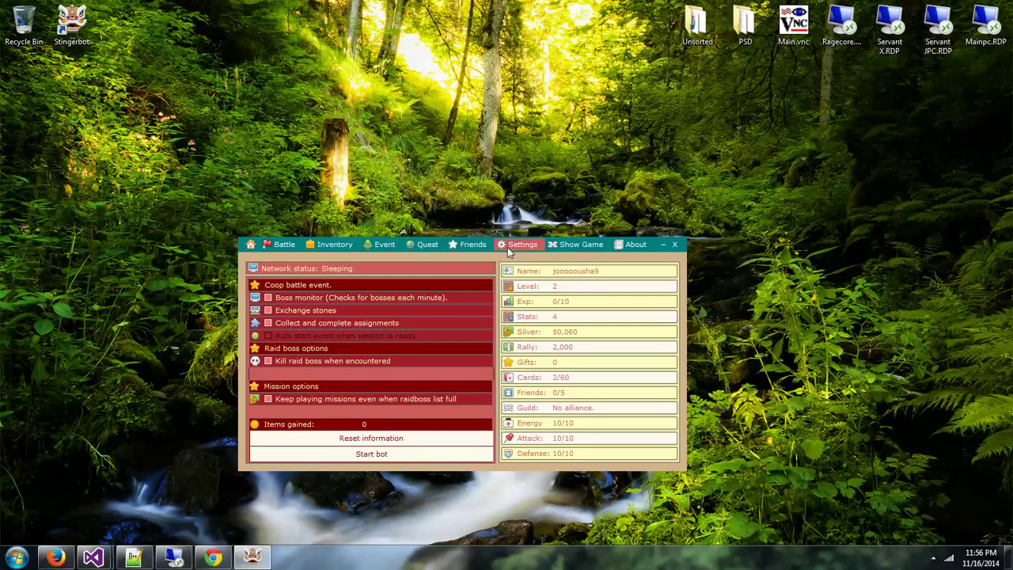
Check the friend list entries, including 'No friends selected', then settle back on the quest statistics page
{"action": "left_click", "coordinate": [430, 245]}
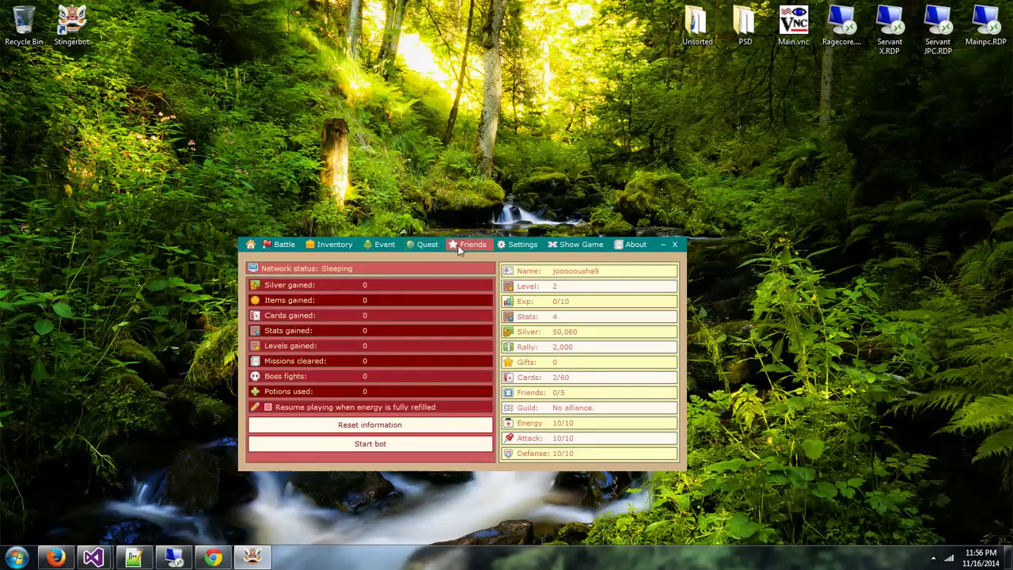
{"action": "left_click", "coordinate": [457, 248]}
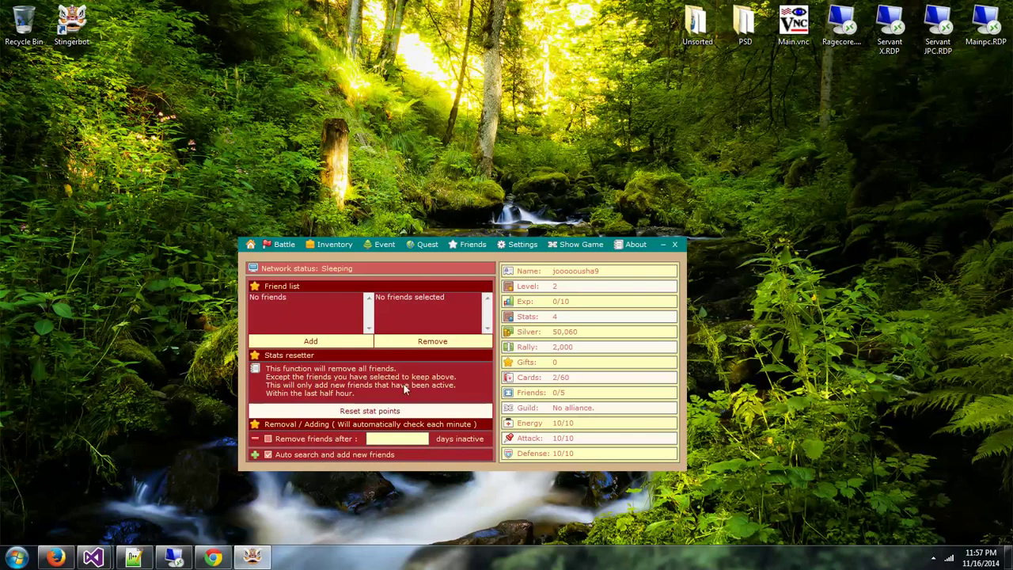
{"action": "left_click", "coordinate": [322, 298]}
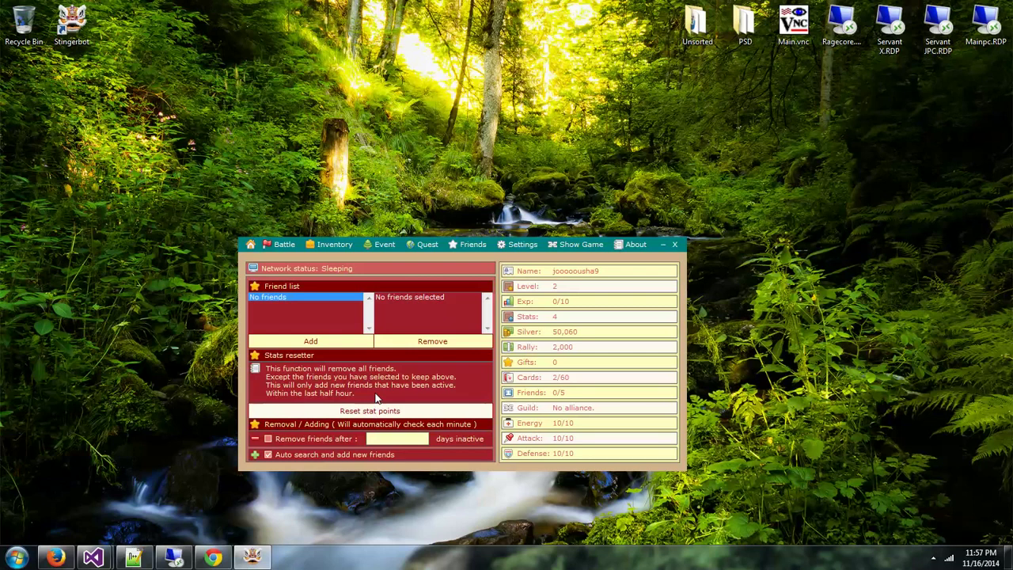
{"action": "left_click", "coordinate": [433, 298]}
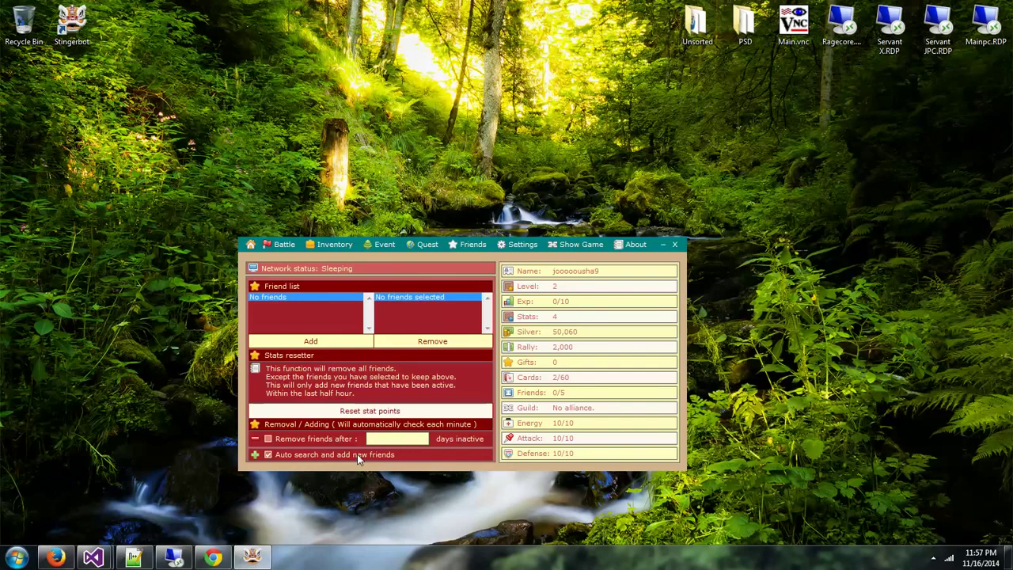
{"action": "left_click", "coordinate": [421, 245]}
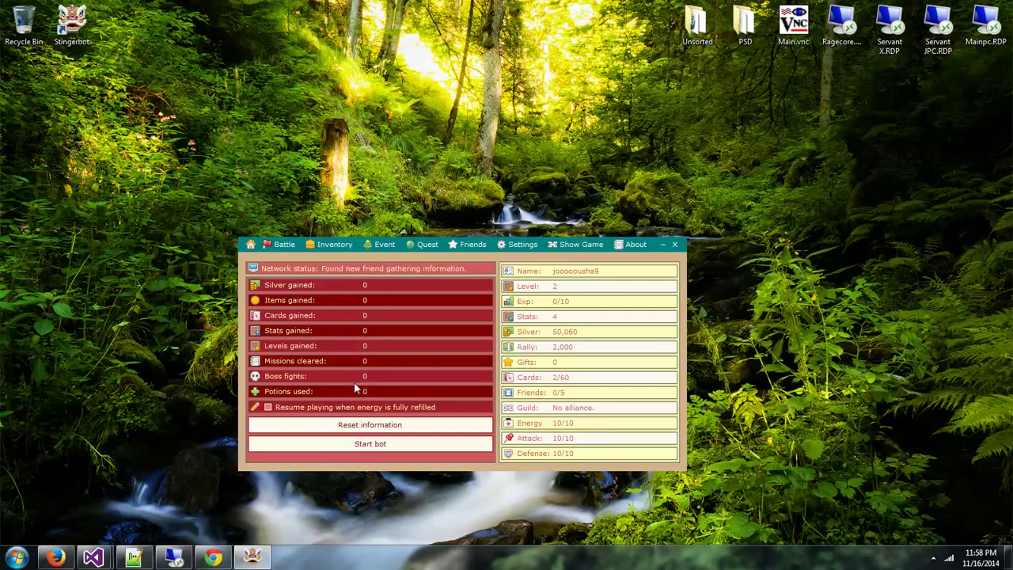
{"action": "left_click", "coordinate": [468, 243]}
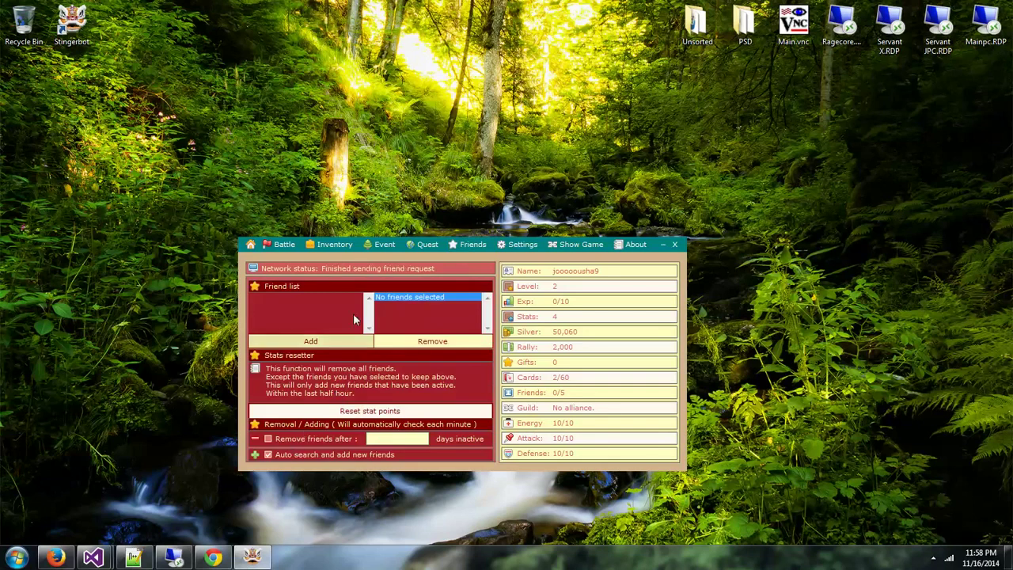
{"action": "left_click", "coordinate": [431, 246]}
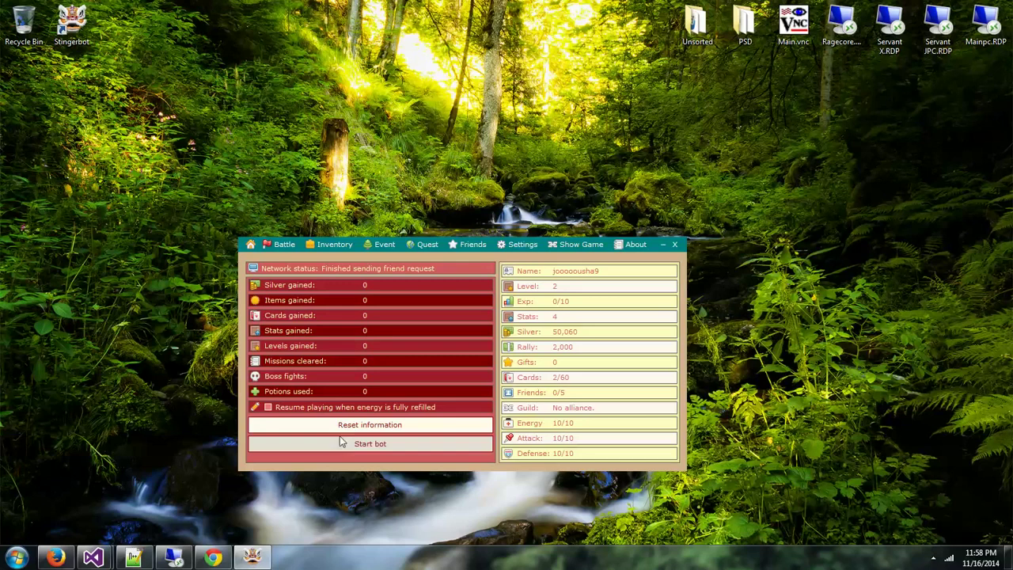
{"action": "left_click_drag", "start_coordinate": [589, 326], "coordinate": [586, 358]}
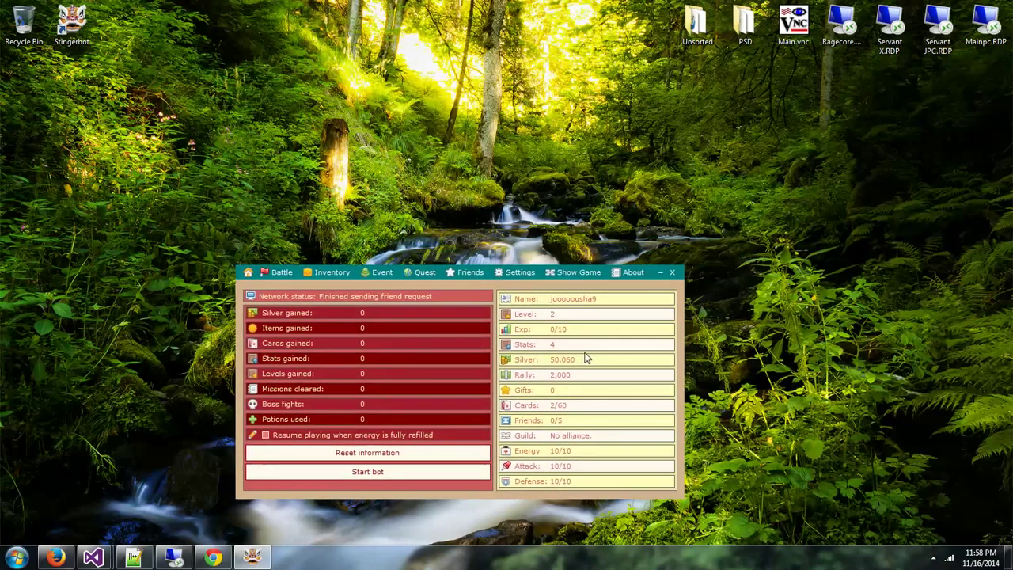
Enable 'Use personal energy packs' and 'Add to energy', then return to the quest statistics page
{"action": "left_click", "coordinate": [520, 272]}
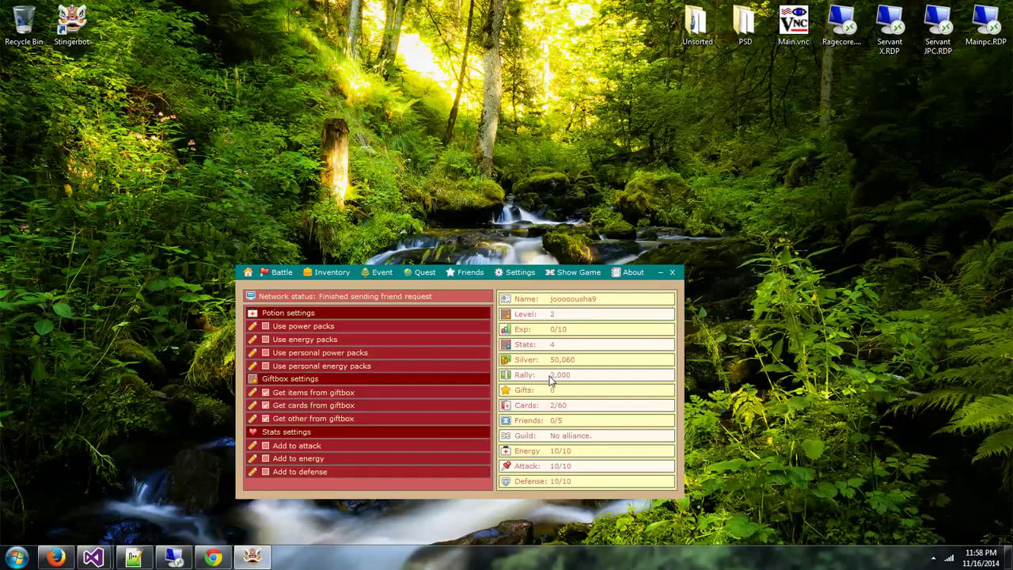
{"action": "left_click_drag", "start_coordinate": [551, 381], "coordinate": [557, 349]}
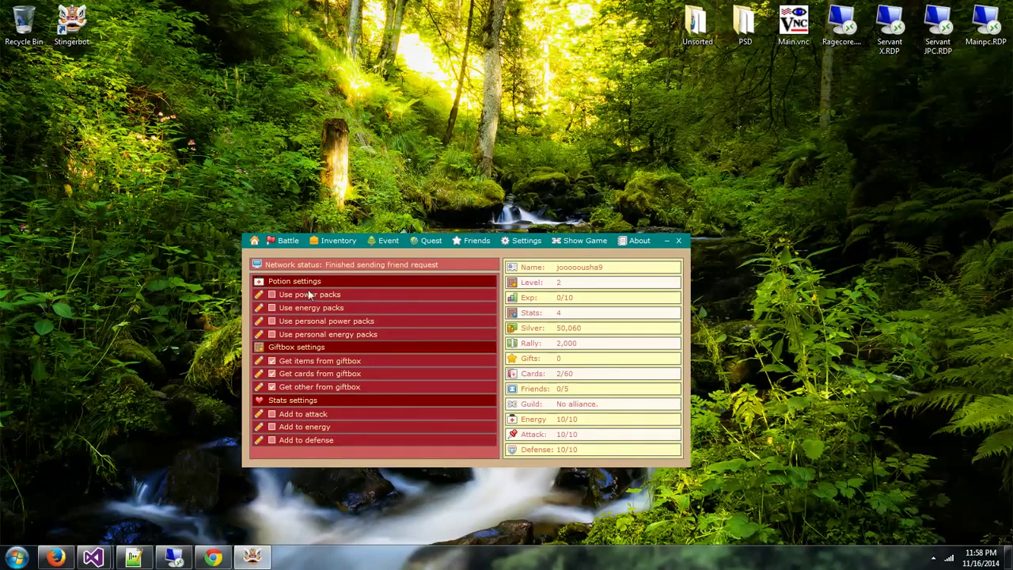
{"action": "left_click", "coordinate": [318, 335]}
{"action": "left_click", "coordinate": [296, 427]}
{"action": "left_click_drag", "start_coordinate": [576, 371], "coordinate": [583, 377]}
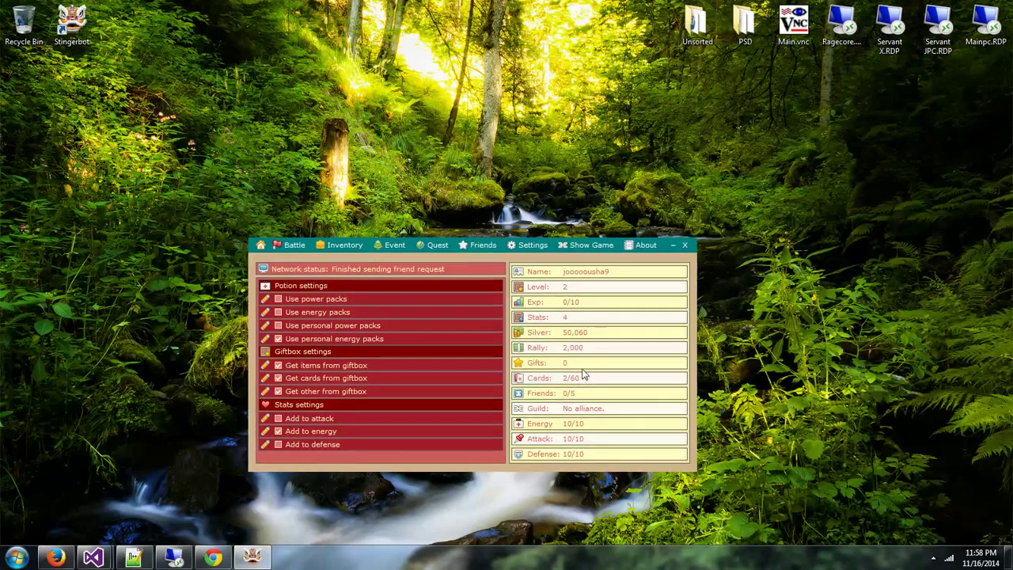
{"action": "left_click", "coordinate": [436, 246]}
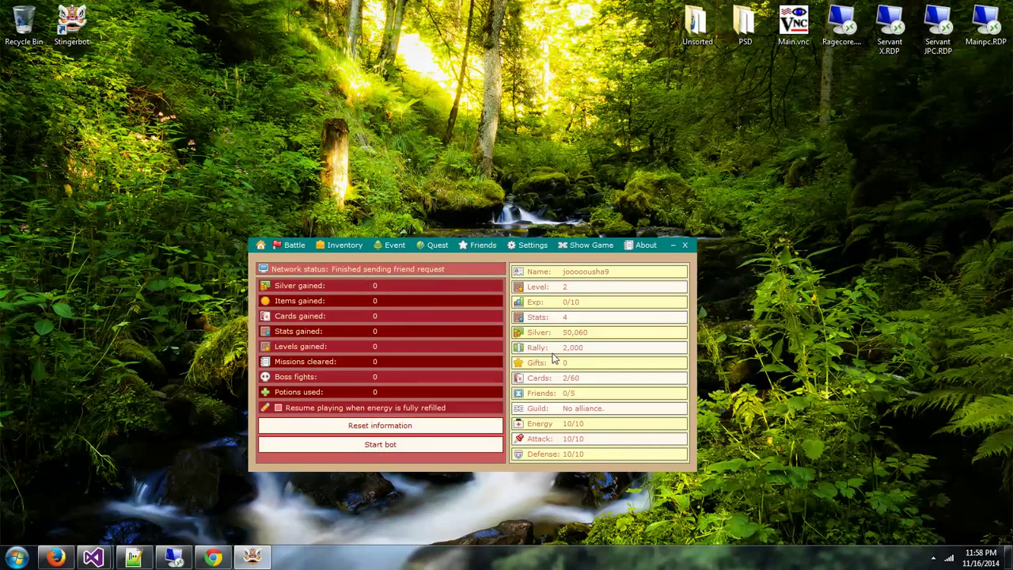
Reposition the bot window and start the bot questing from the Quest page
{"action": "left_click_drag", "start_coordinate": [491, 307], "coordinate": [472, 301]}
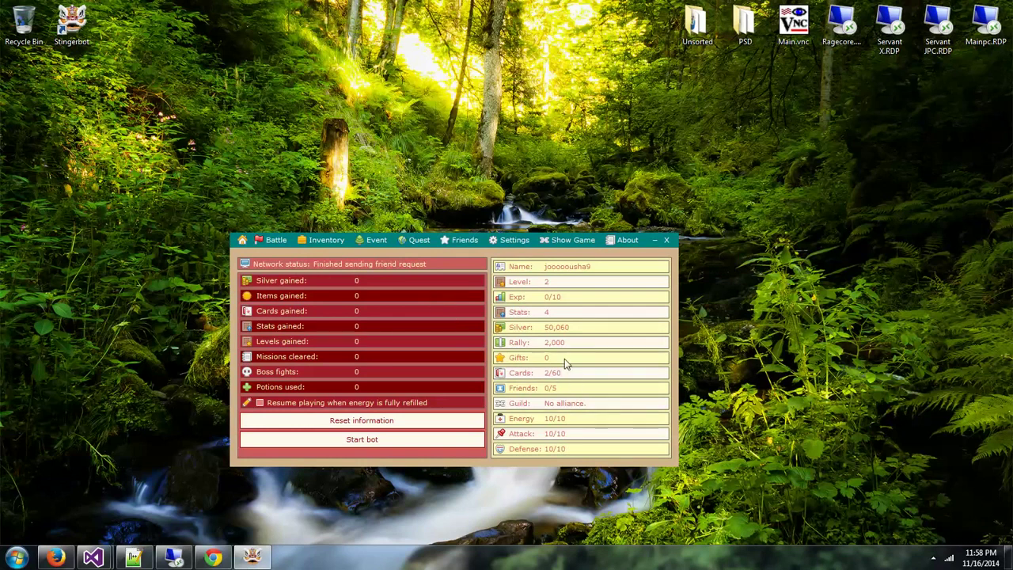
{"action": "left_click_drag", "start_coordinate": [560, 339], "coordinate": [565, 322]}
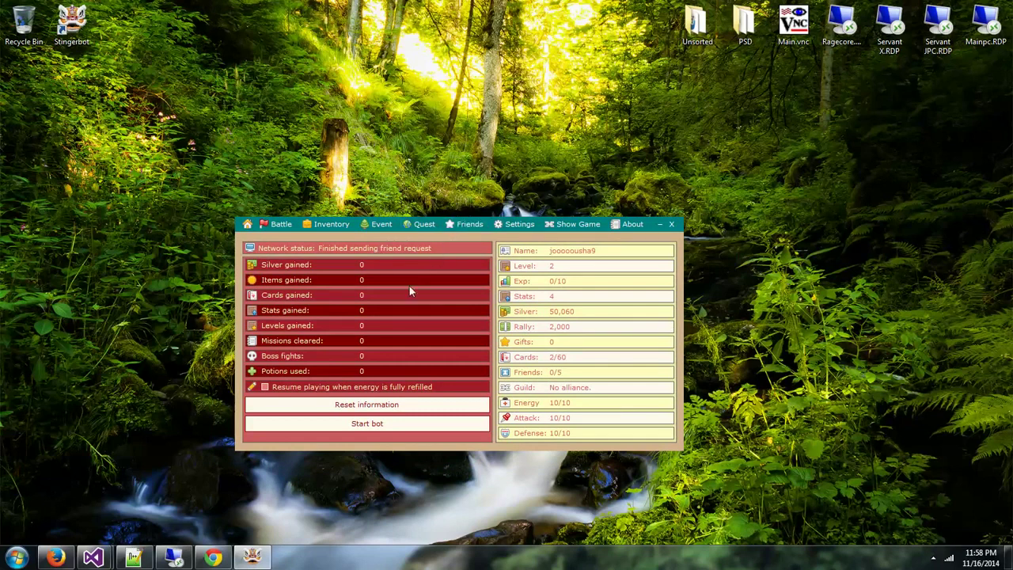
{"action": "left_click", "coordinate": [360, 427]}
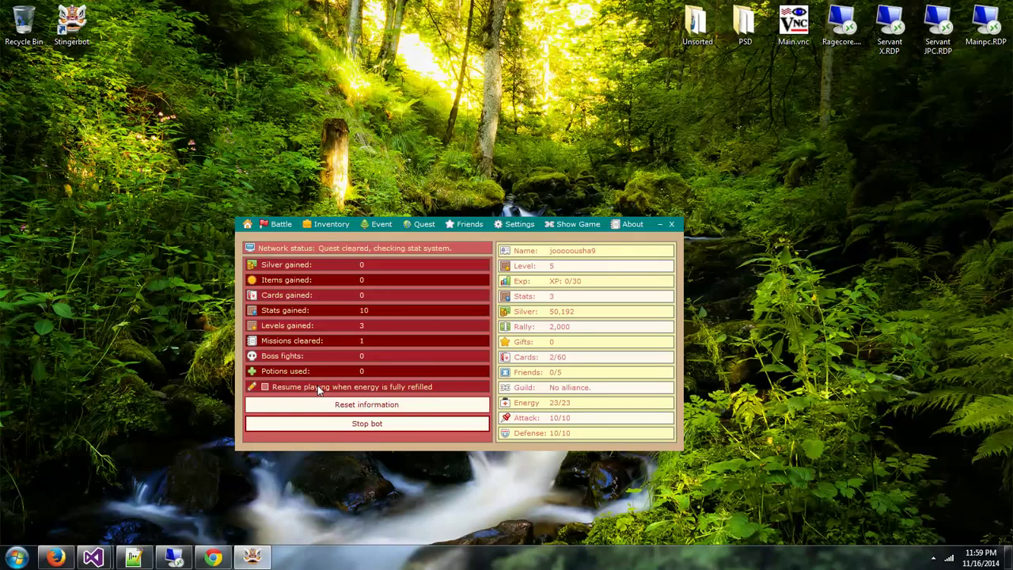
Tick 'Resume playing when energy is fully refilled' and move the bot window up and right
{"action": "left_click", "coordinate": [265, 386]}
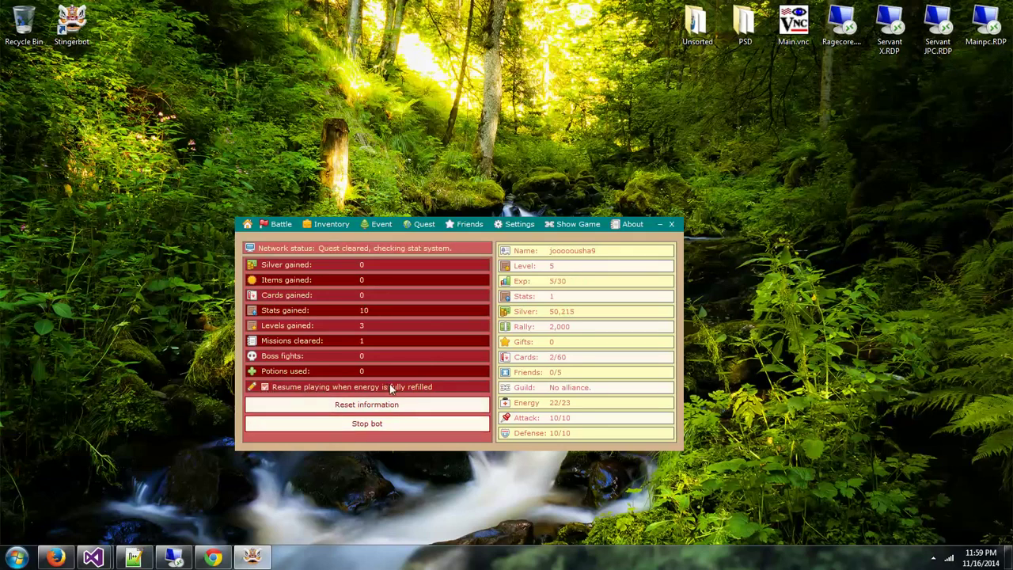
{"action": "left_click_drag", "start_coordinate": [598, 346], "coordinate": [608, 345]}
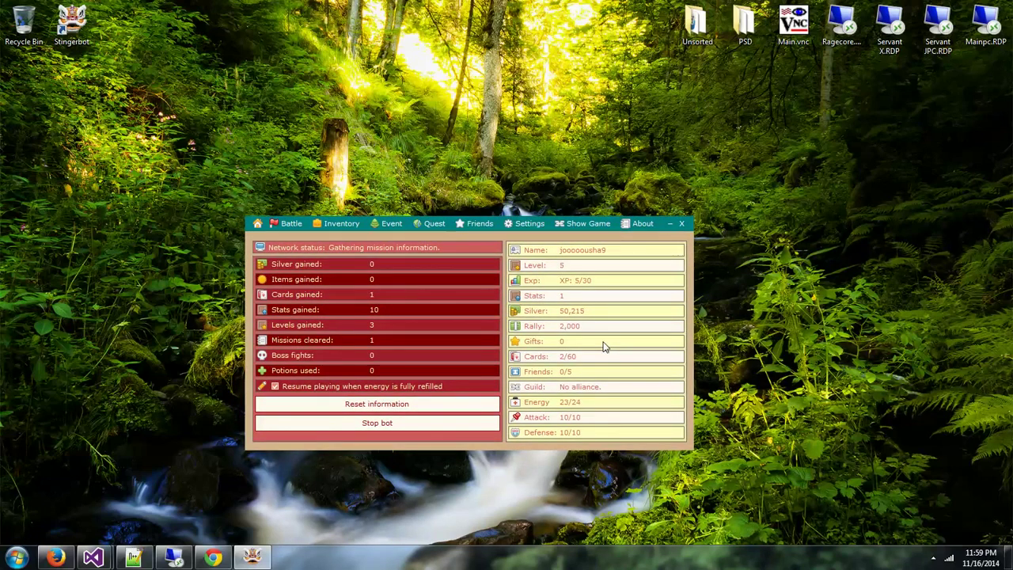
{"action": "mouse_move", "coordinate": [601, 347]}
{"action": "left_mouse_down"}
{"action": "mouse_move", "coordinate": [633, 331]}
{"action": "mouse_move", "coordinate": [609, 334]}
{"action": "left_mouse_up"}
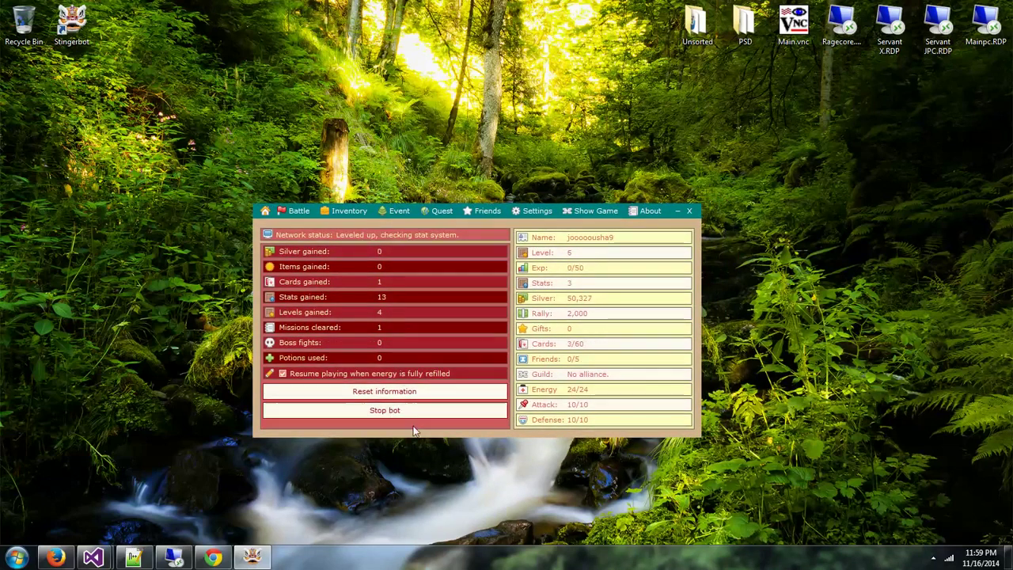
{"action": "left_click_drag", "start_coordinate": [601, 322], "coordinate": [728, 376]}
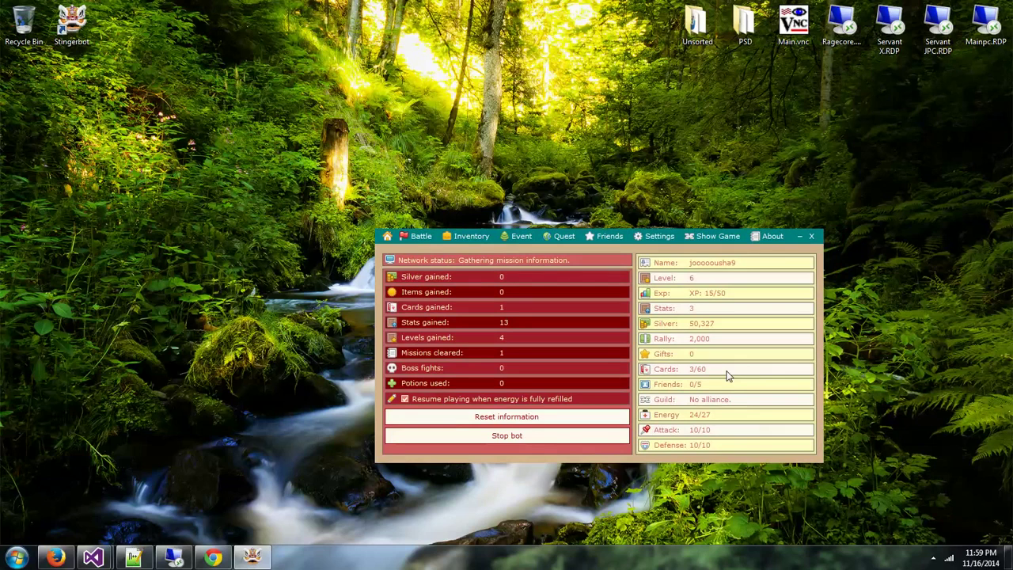
{"action": "left_click_drag", "start_coordinate": [702, 327], "coordinate": [737, 340]}
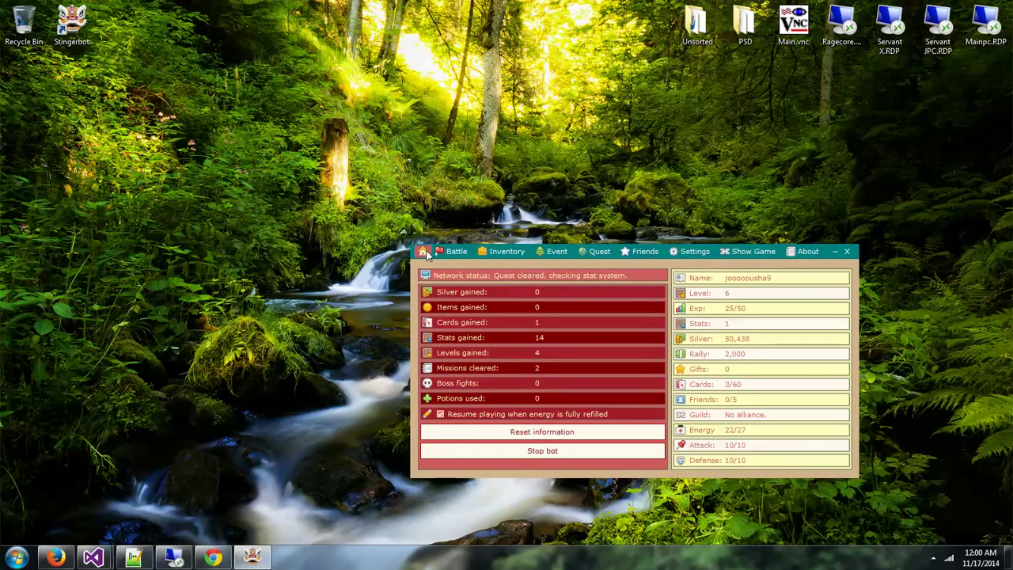
Drag the bot window up and left while it keeps questing toward level 7
{"action": "left_click_drag", "start_coordinate": [797, 377], "coordinate": [706, 341]}
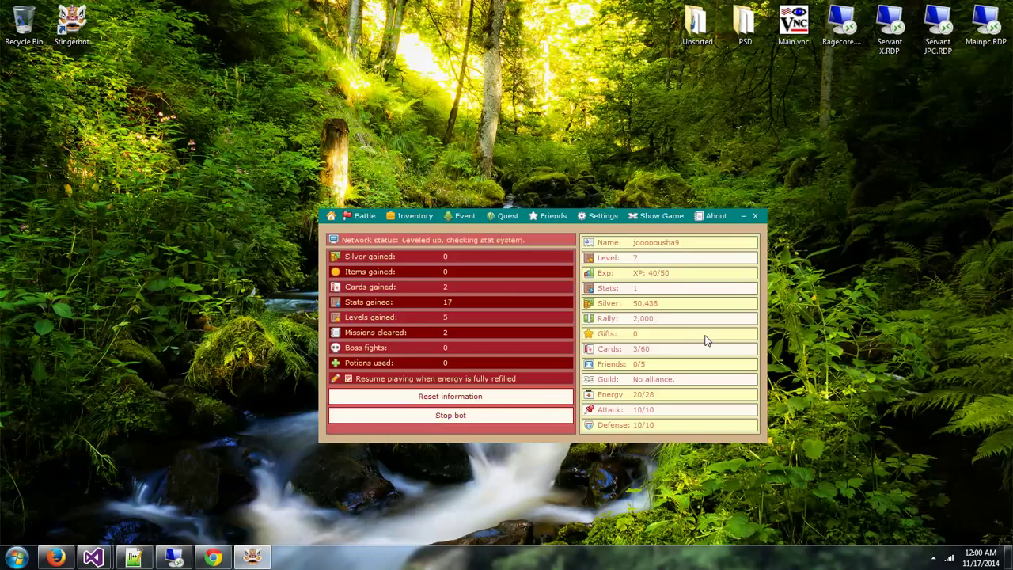
{"action": "left_click_drag", "start_coordinate": [706, 341], "coordinate": [661, 322]}
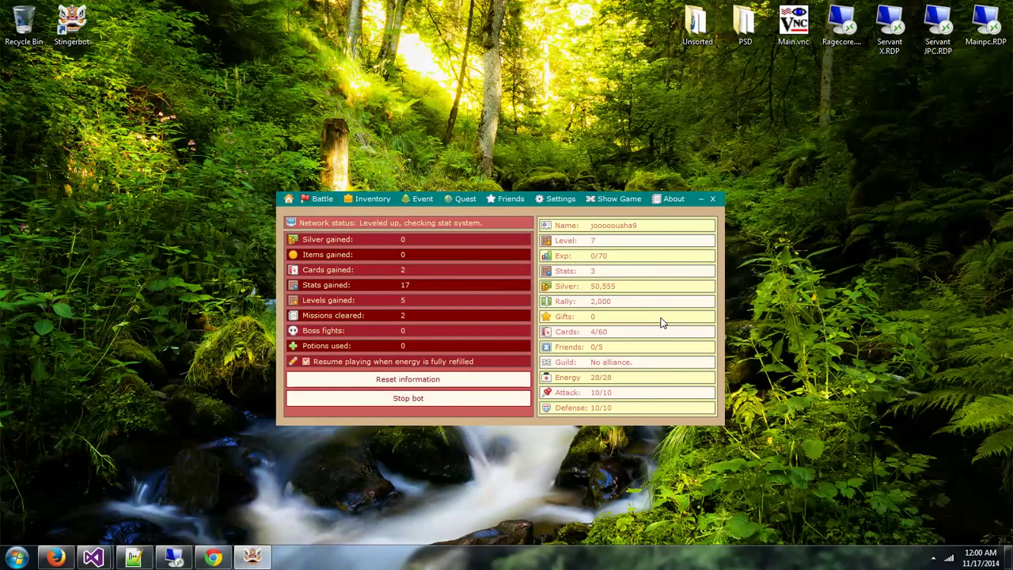